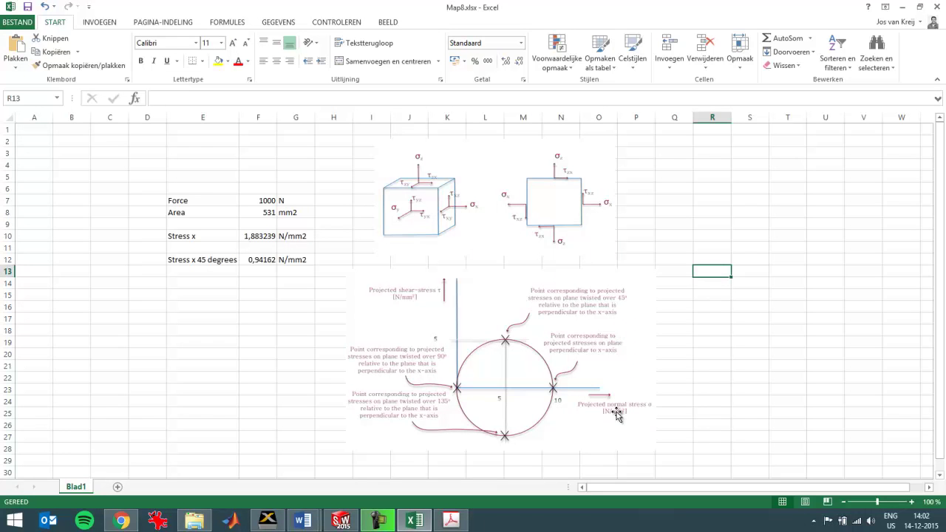
- Back in SOLIDWORKS, start a sketch on the Top Plane using construction (center) lines
click(344, 523)
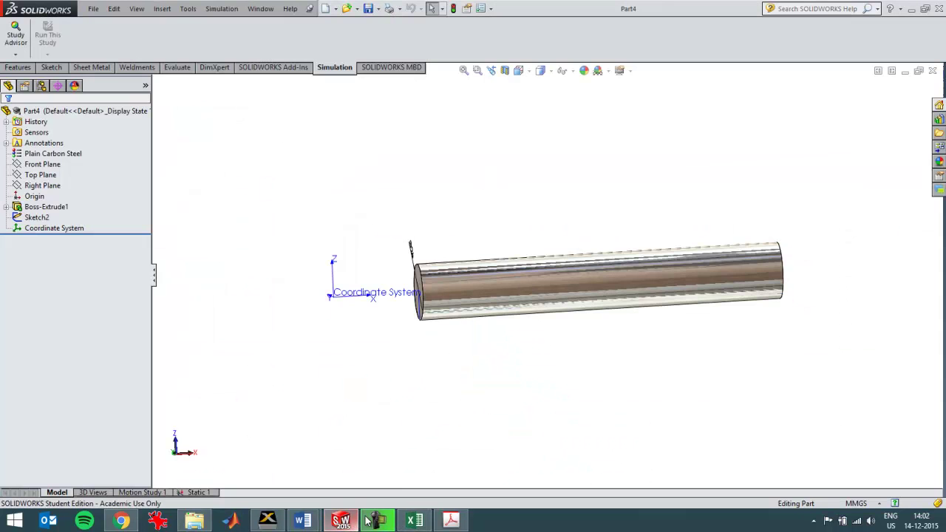
middle_drag(533, 321, 545, 338)
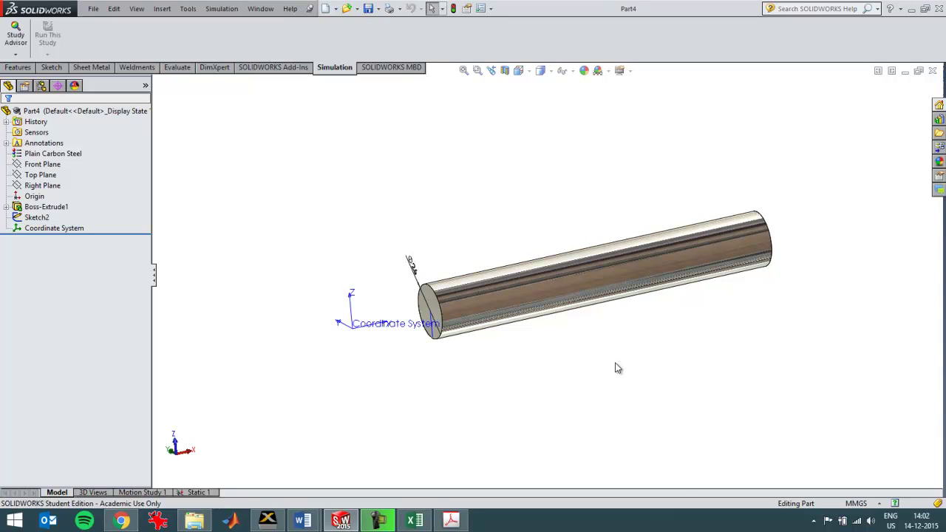
click(49, 180)
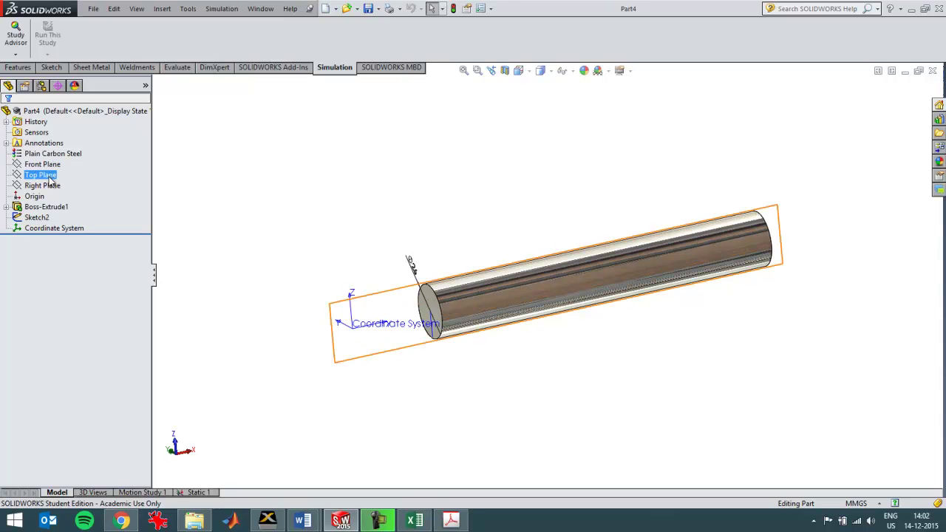
click(53, 68)
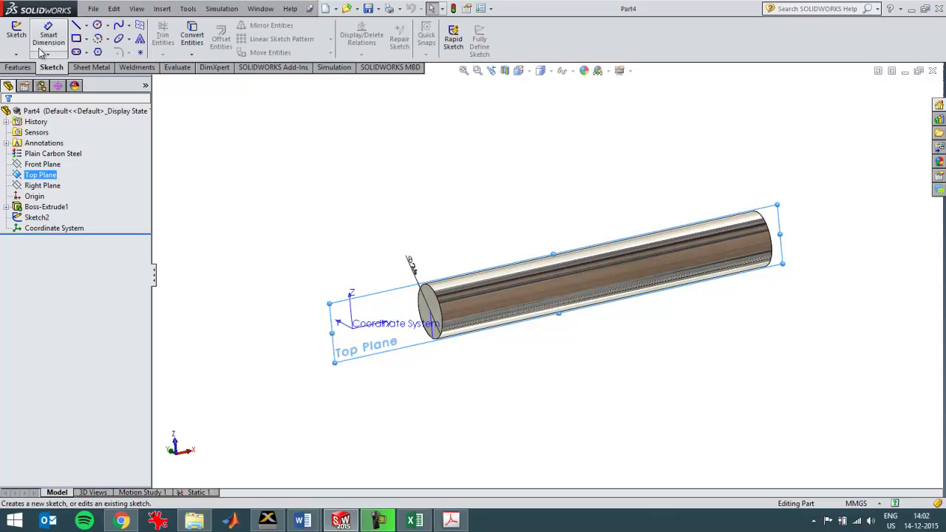
click(85, 27)
click(96, 37)
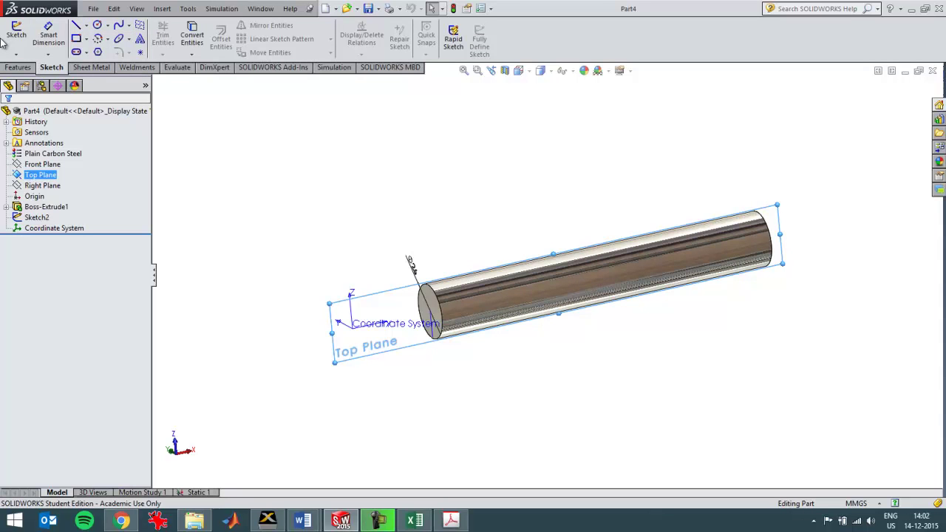
click(86, 26)
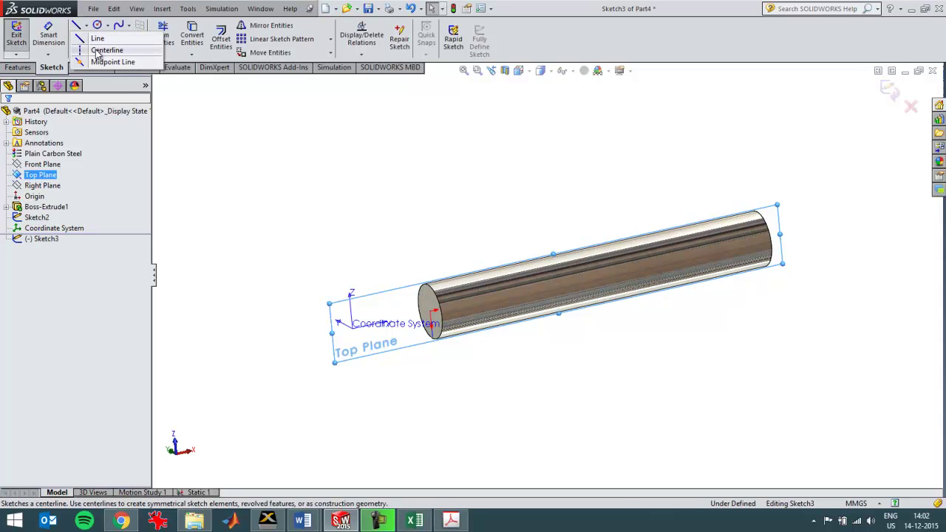
click(104, 48)
- Draw a construction line from the rod's end face and dimension its angle to 45°
click(448, 325)
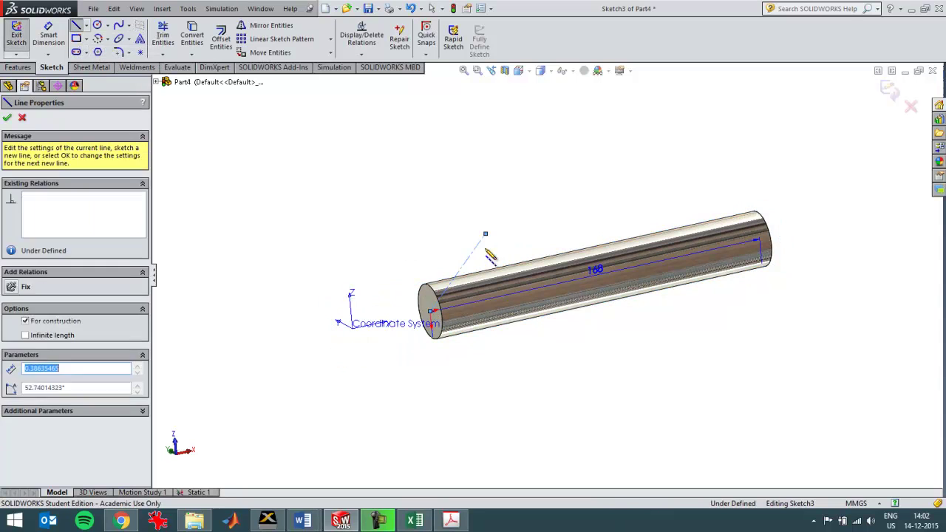
key(Escape)
click(448, 330)
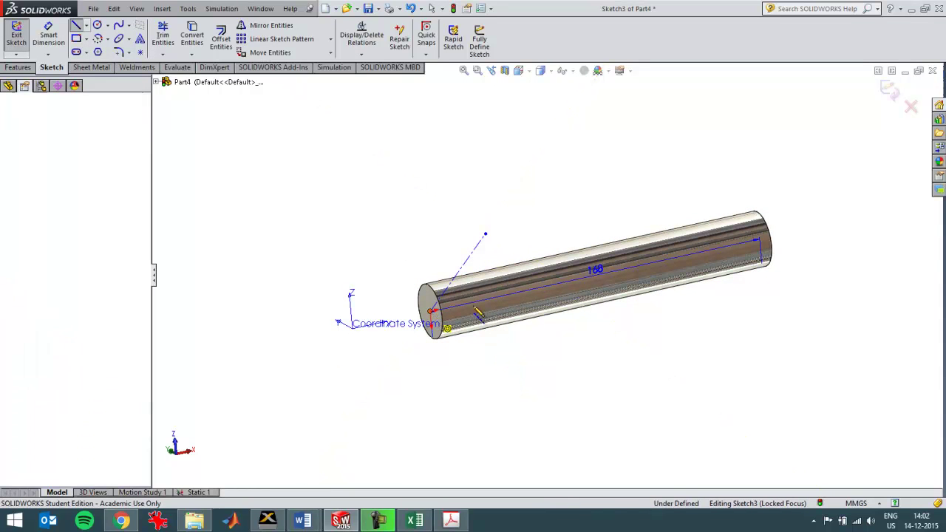
key(Escape)
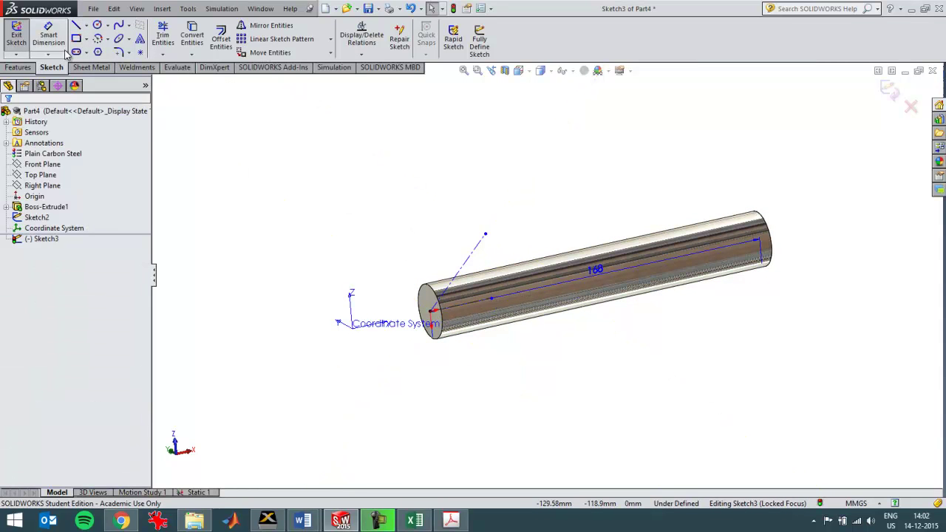
click(465, 304)
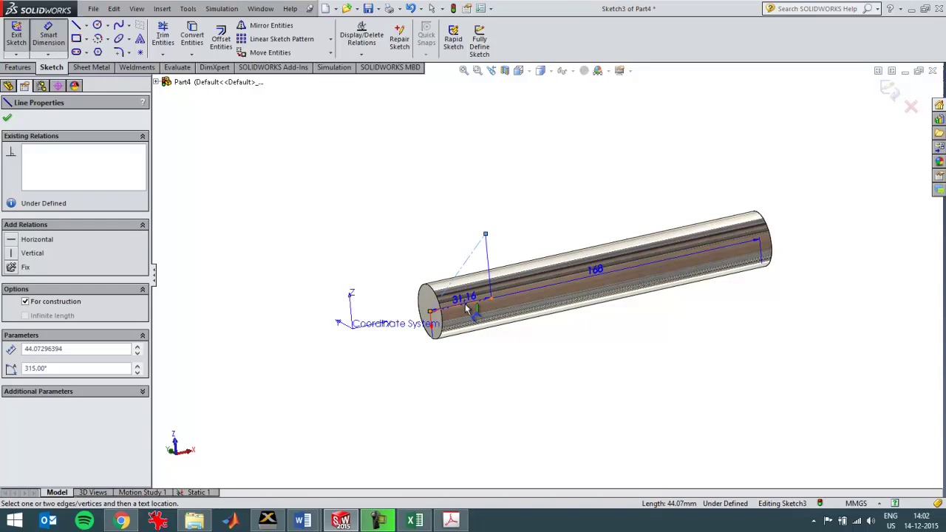
click(484, 269)
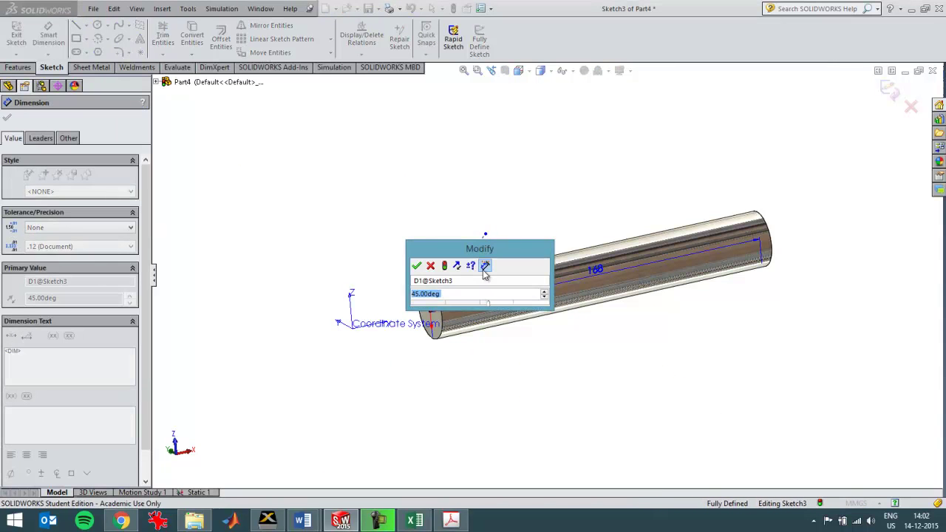
click(416, 265)
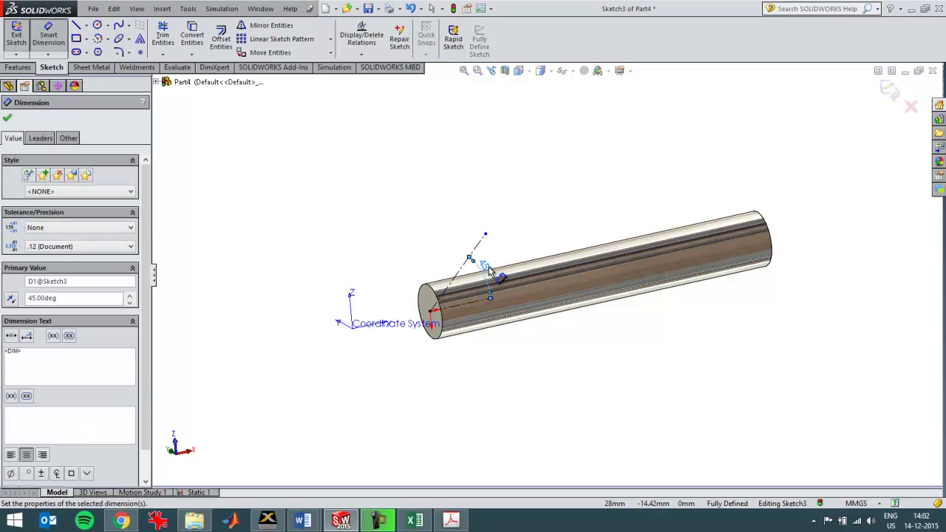
click(7, 118)
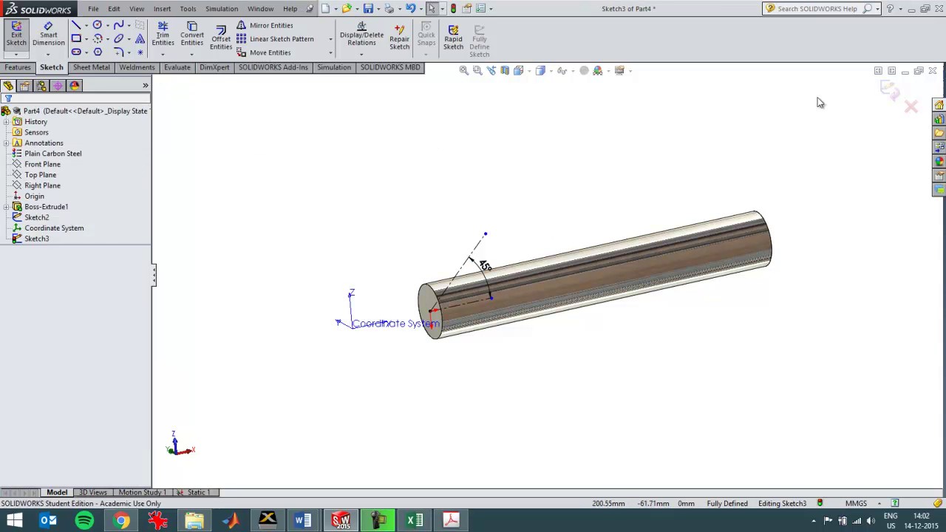
- Exit Sketch3 and toggle the display of sketches
click(887, 94)
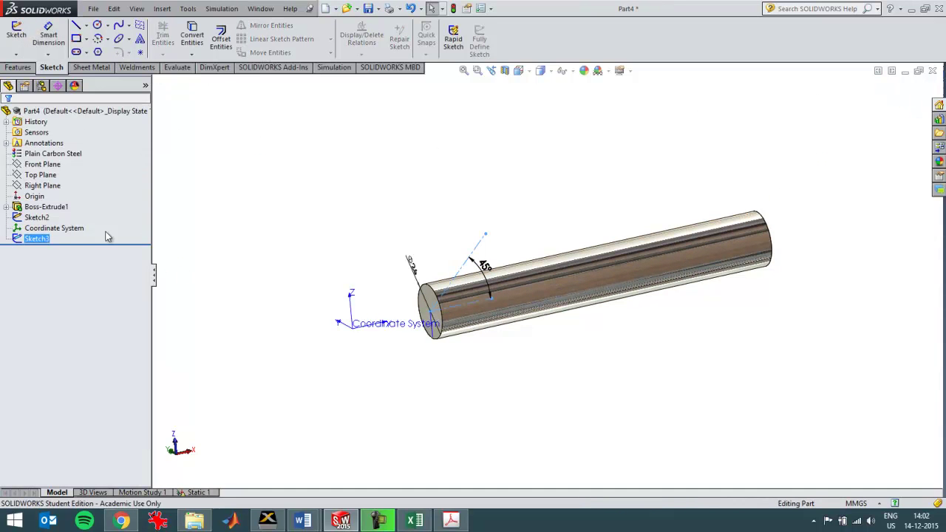
click(145, 8)
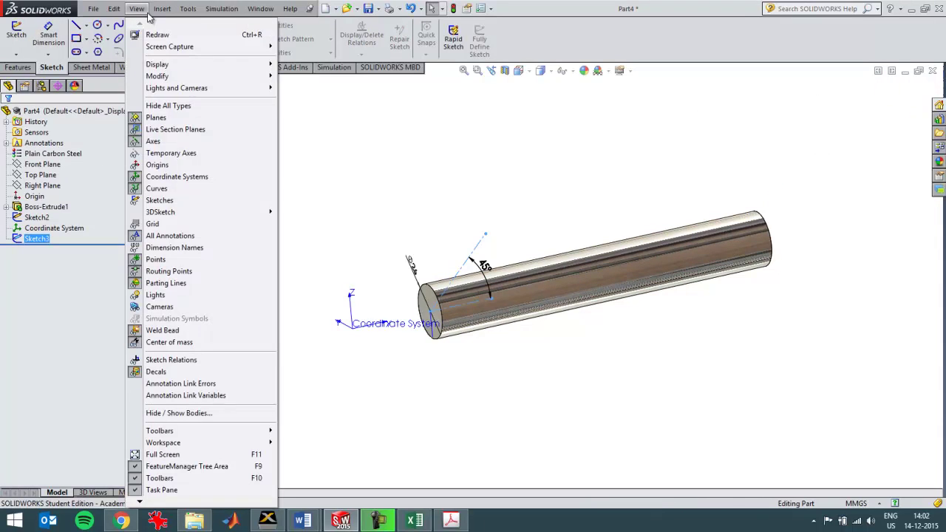
click(171, 201)
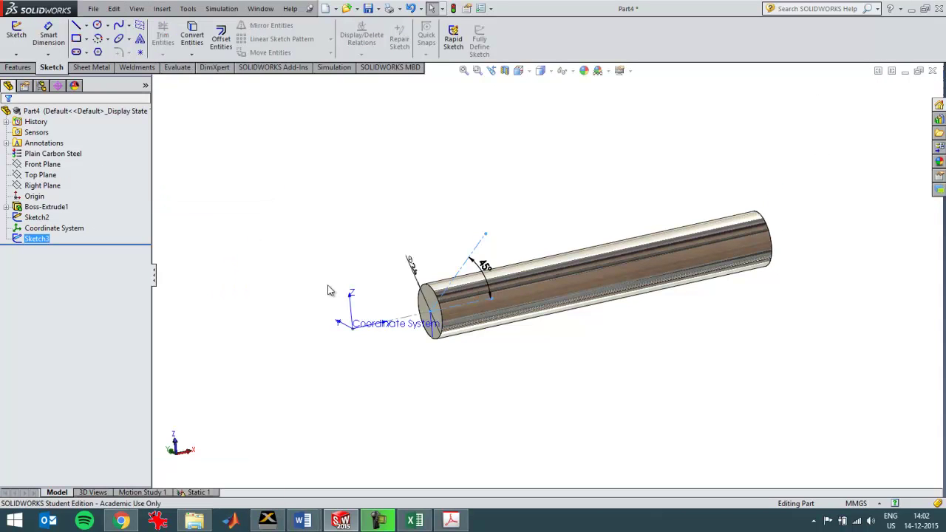
- Create Plane1 perpendicular to Line1@Sketch3 through Point1@Sketch2, then inspect it
click(19, 67)
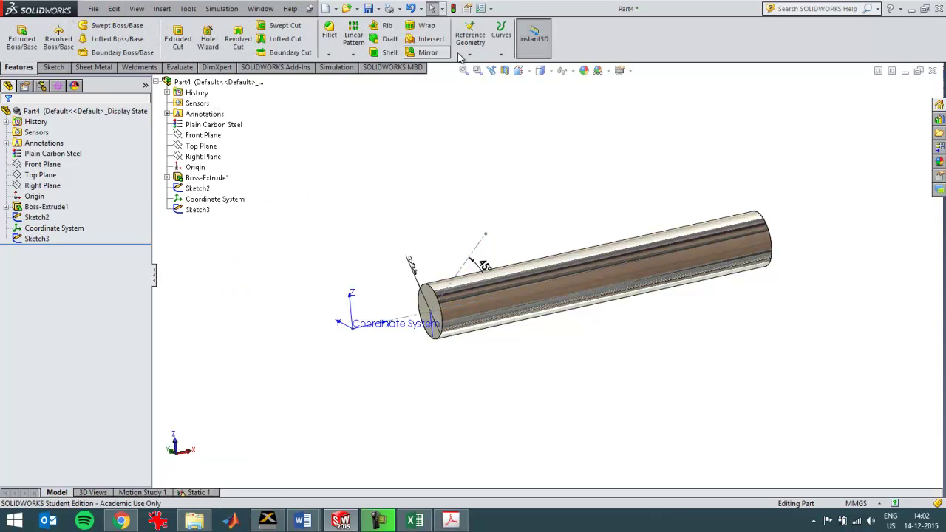
click(469, 55)
click(481, 65)
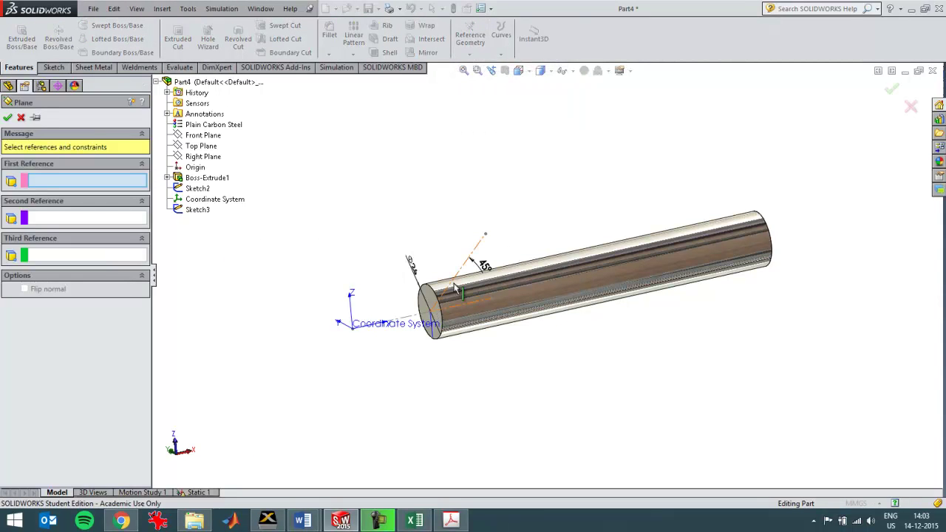
click(456, 288)
click(430, 313)
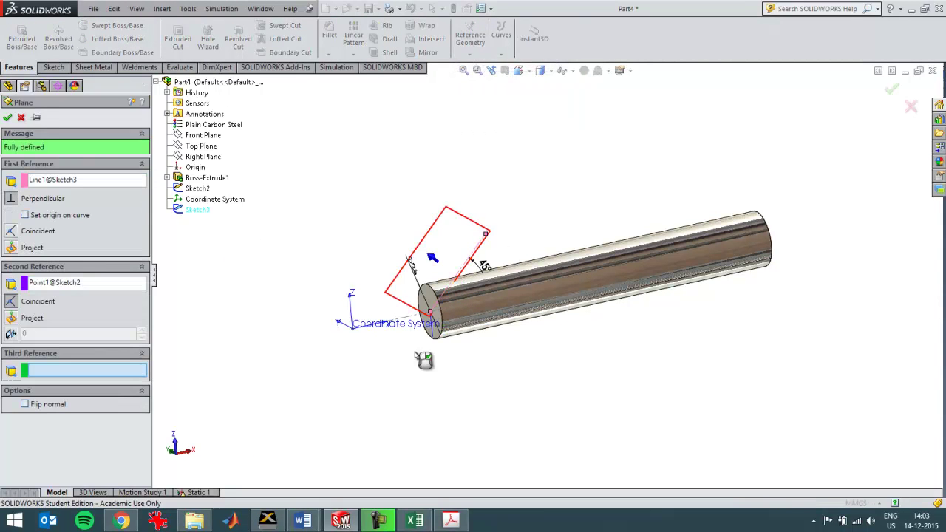
click(8, 117)
mouse_move(392, 308)
middle_down()
mouse_move(372, 289)
mouse_move(354, 326)
mouse_move(373, 334)
mouse_move(373, 361)
middle_up()
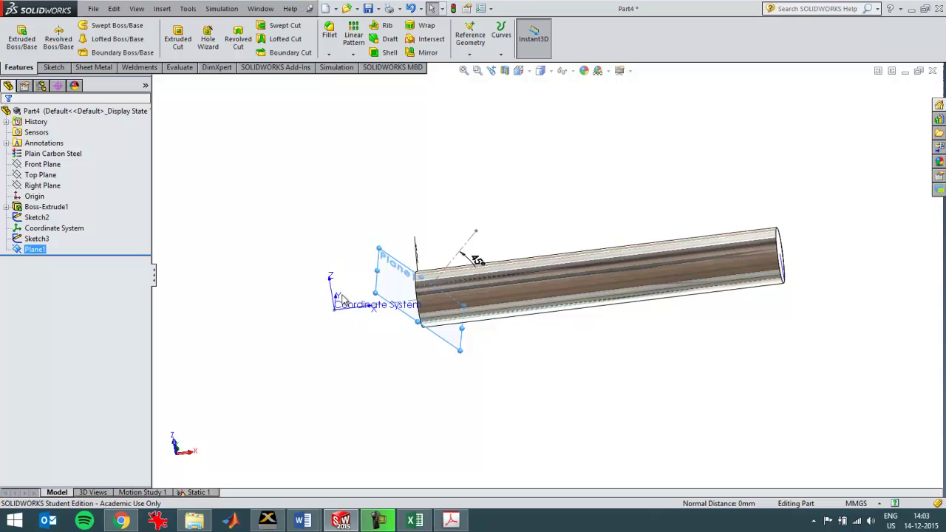
scroll(341, 299, down, 3)
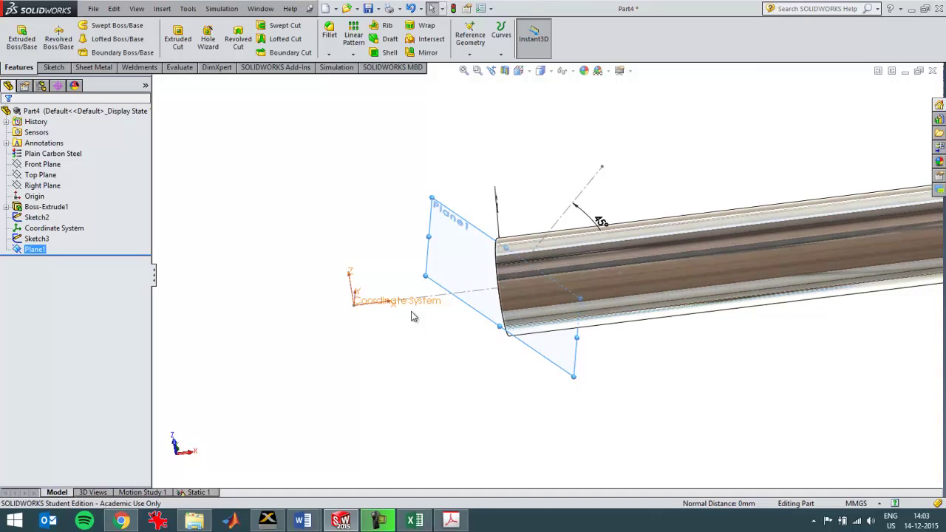
scroll(470, 366, up, 5)
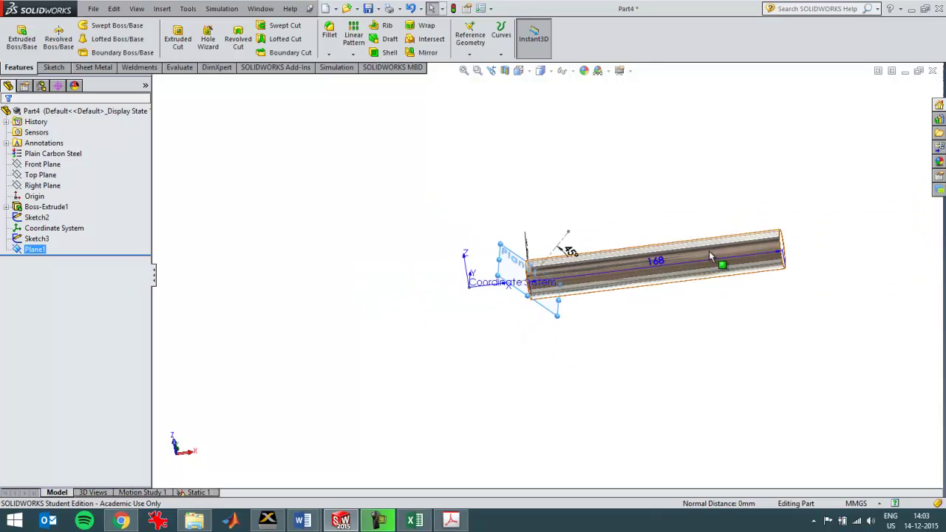
scroll(709, 250, down, 2)
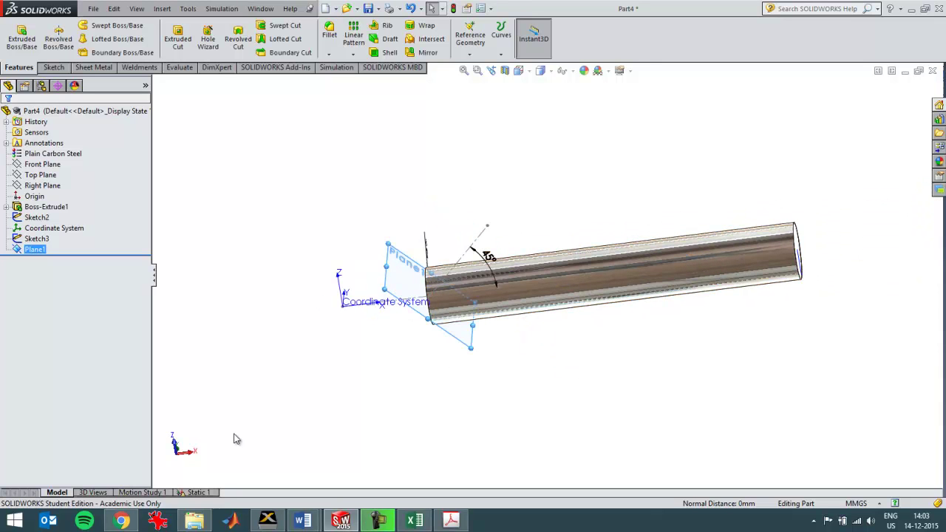
- Create a new static study, Static 2
right_click(201, 493)
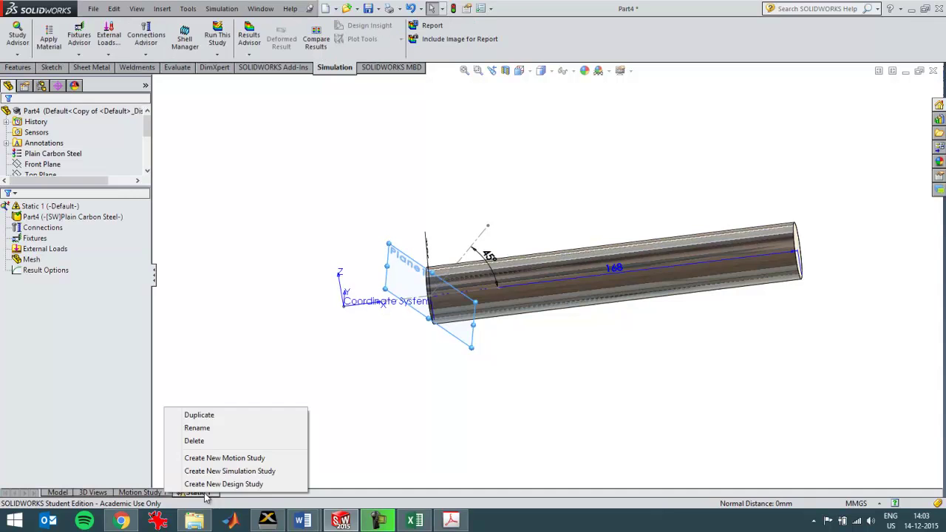
click(218, 473)
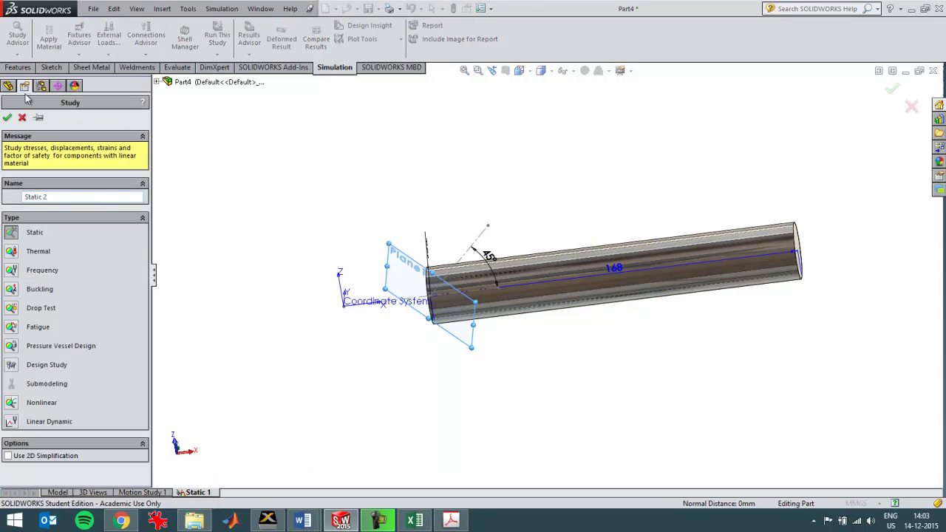
click(7, 118)
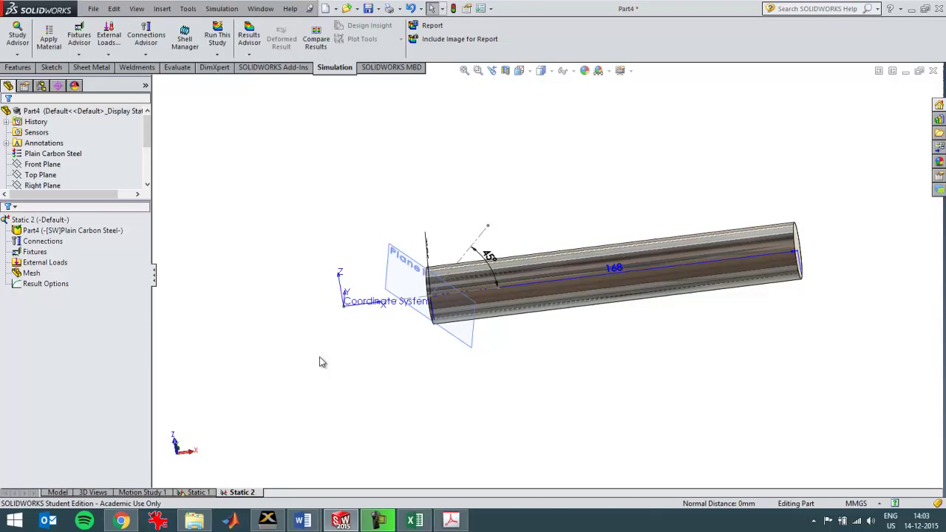
- Add a Fixed Geometry fixture on the rod's end face at the 45° plane
right_click(43, 253)
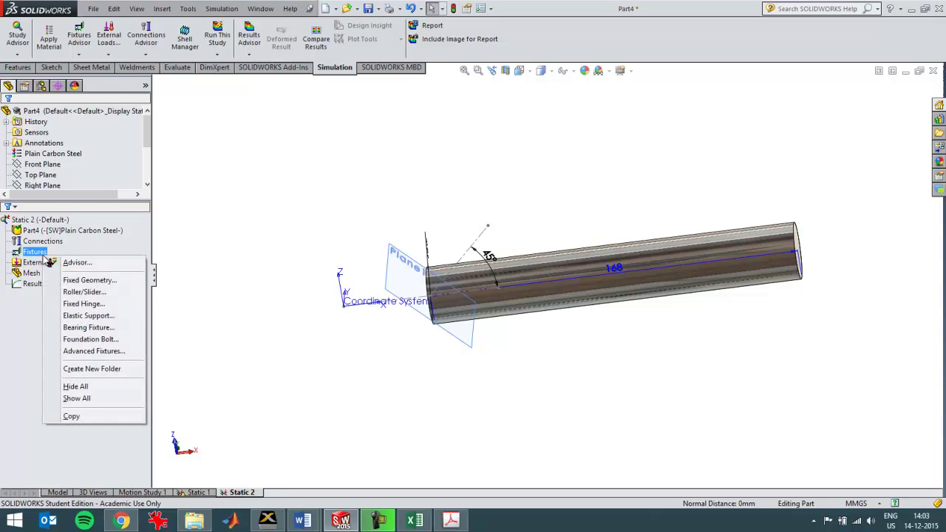
click(83, 282)
middle_drag(473, 317, 444, 303)
click(444, 303)
click(6, 117)
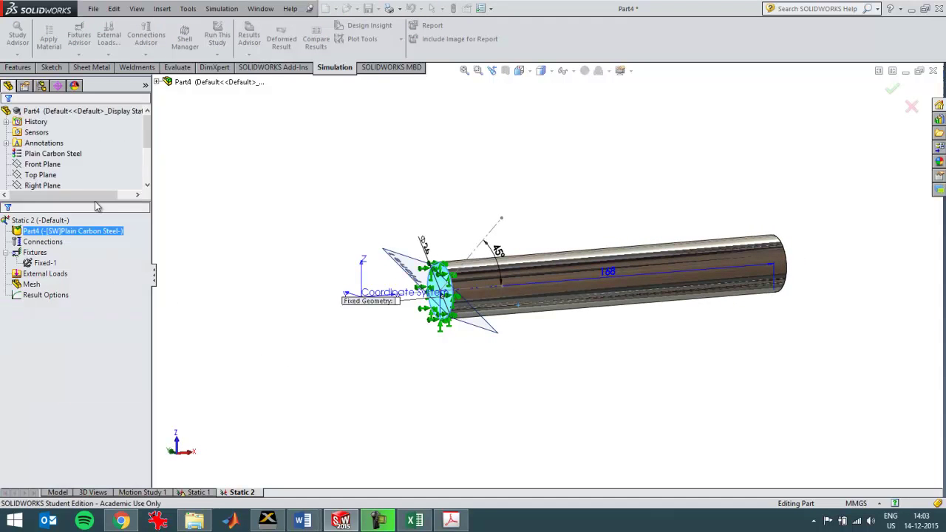
- Apply a reversed 1000 N force to the rod's far end face
right_click(44, 274)
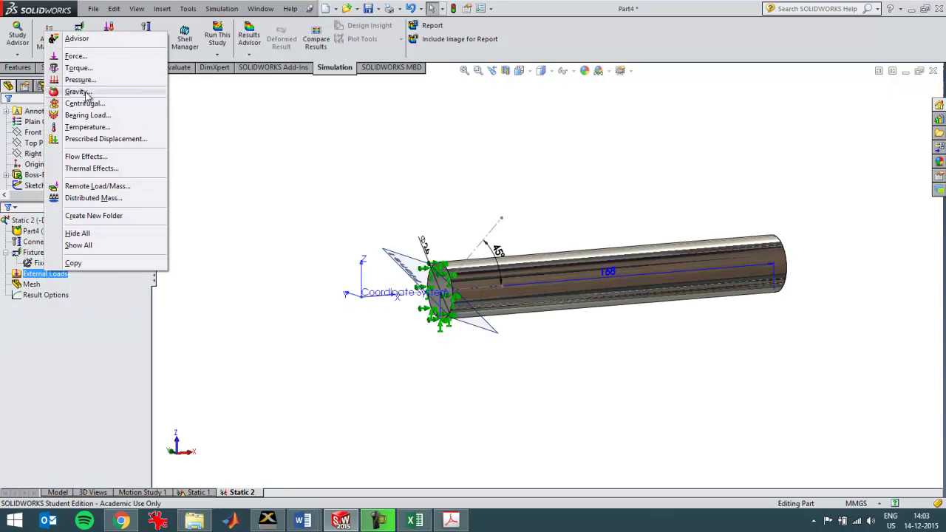
click(75, 56)
middle_drag(734, 281, 774, 270)
click(774, 270)
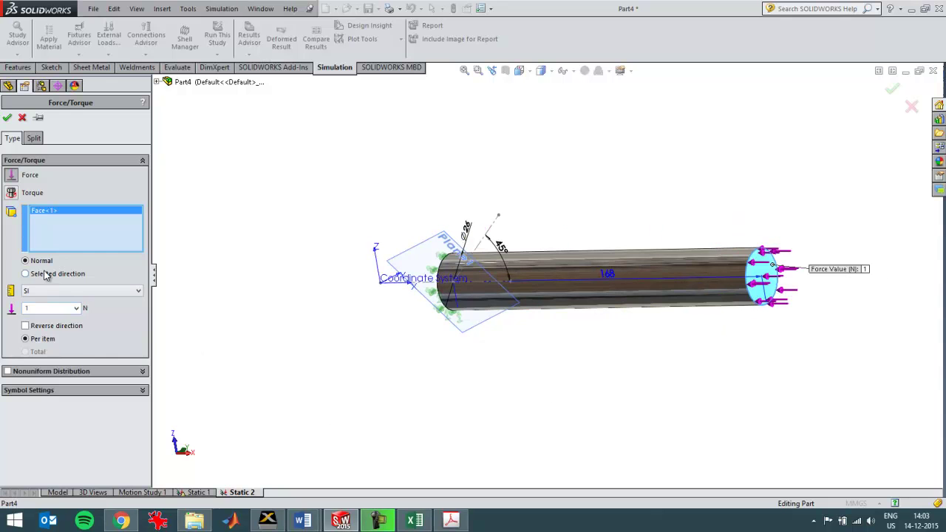
click(38, 326)
double_click(48, 308)
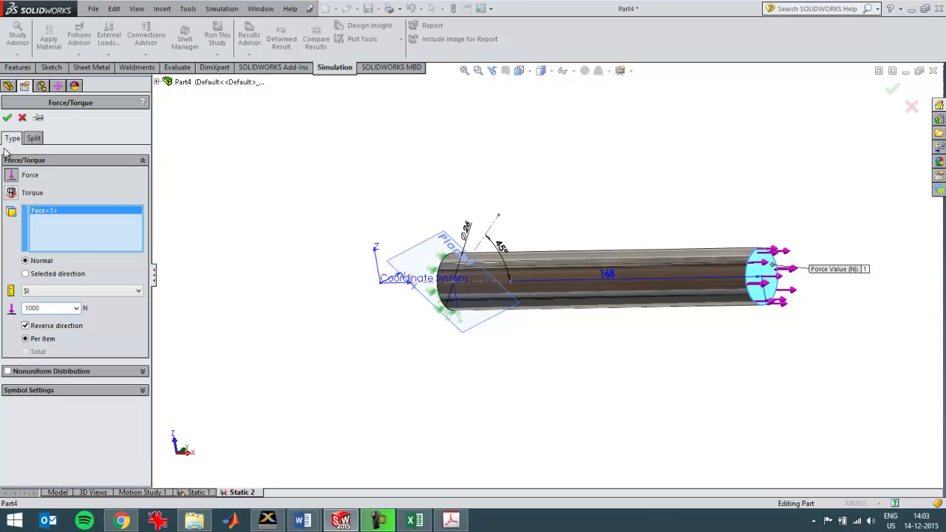
click(7, 117)
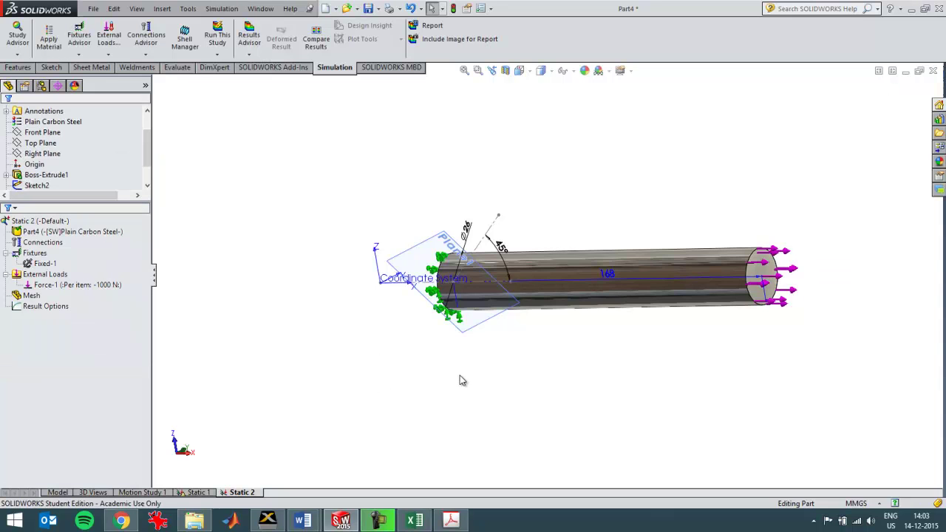
middle_drag(459, 380, 530, 359)
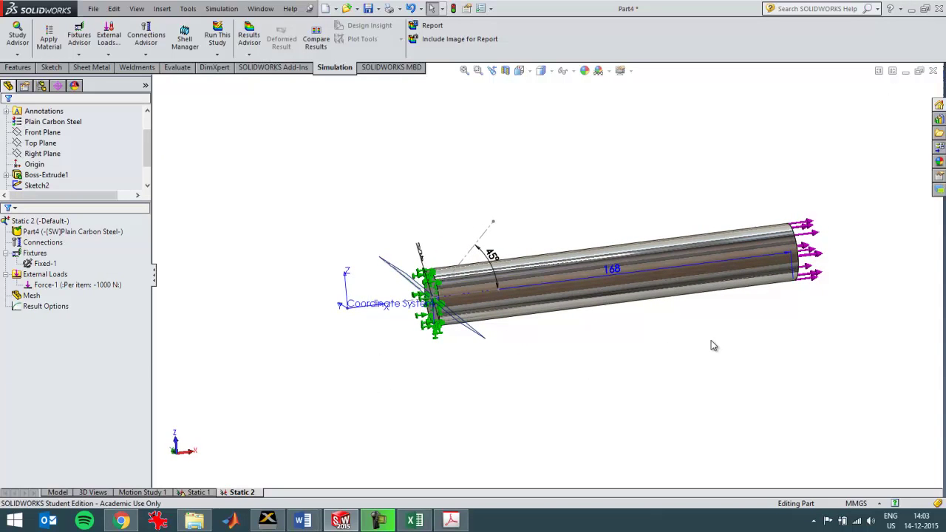
click(33, 233)
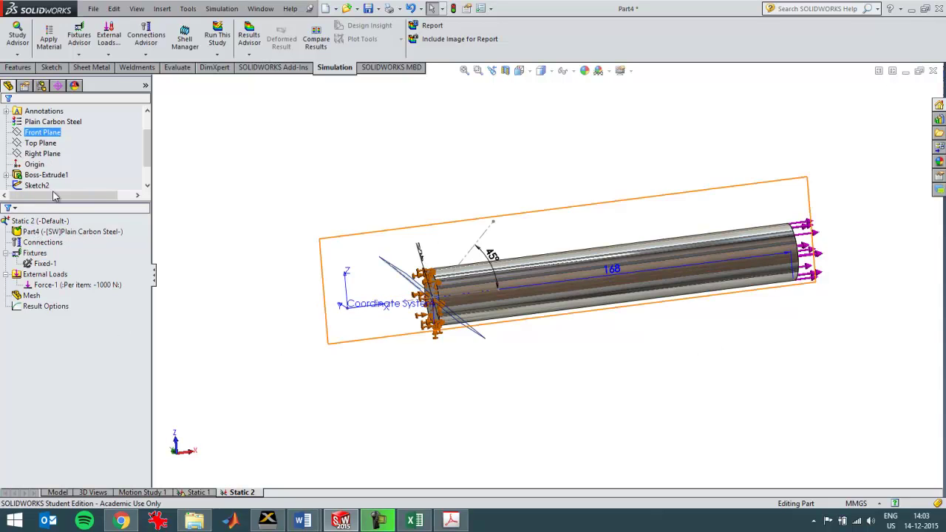
- Run the Static 2 study
click(51, 221)
right_click(53, 226)
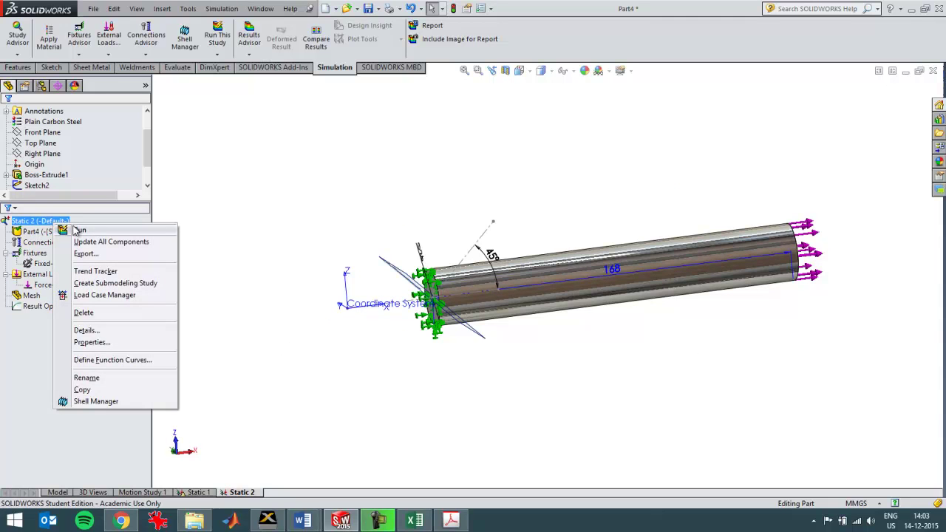
click(61, 230)
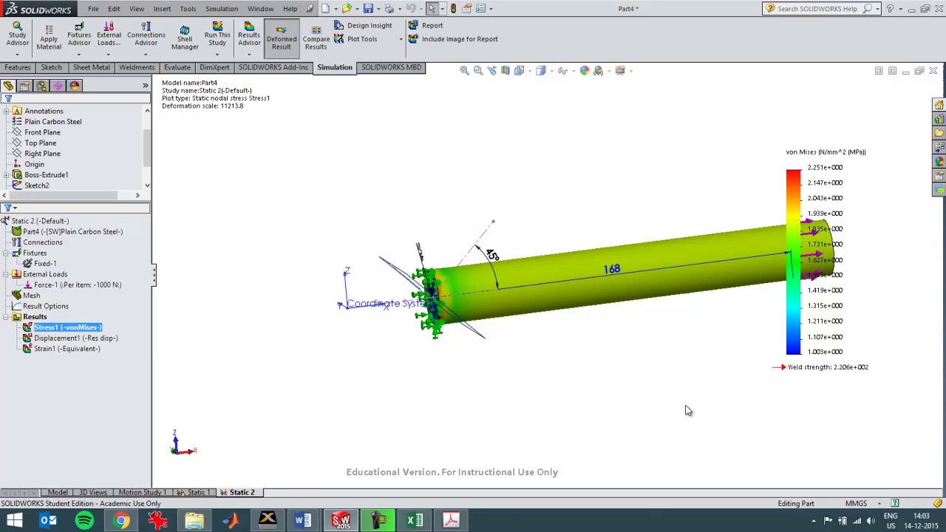
- Define a new stress plot using SX: X Normal Stress as the component
right_click(35, 316)
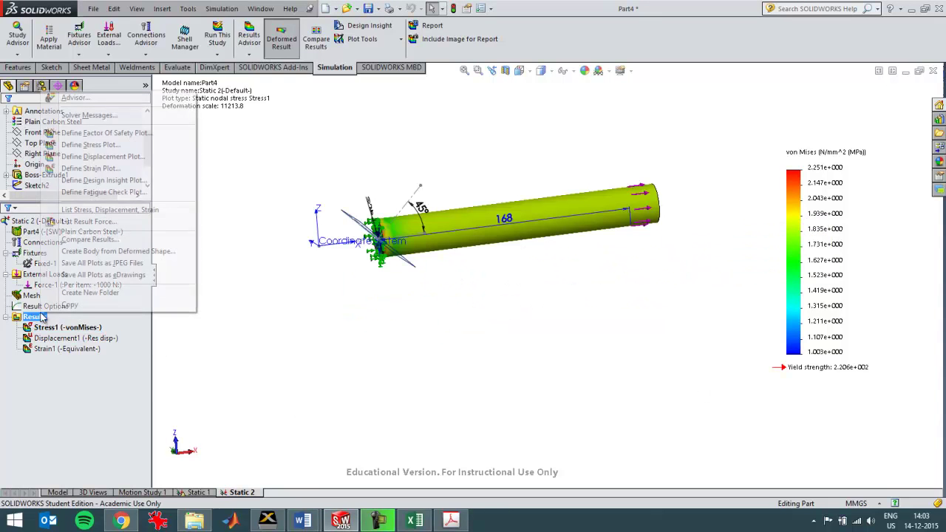
click(87, 145)
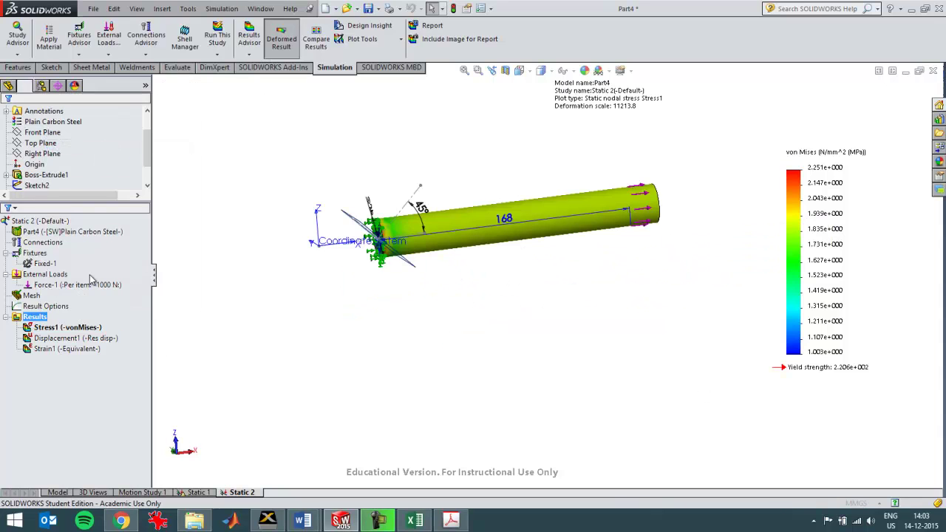
click(65, 176)
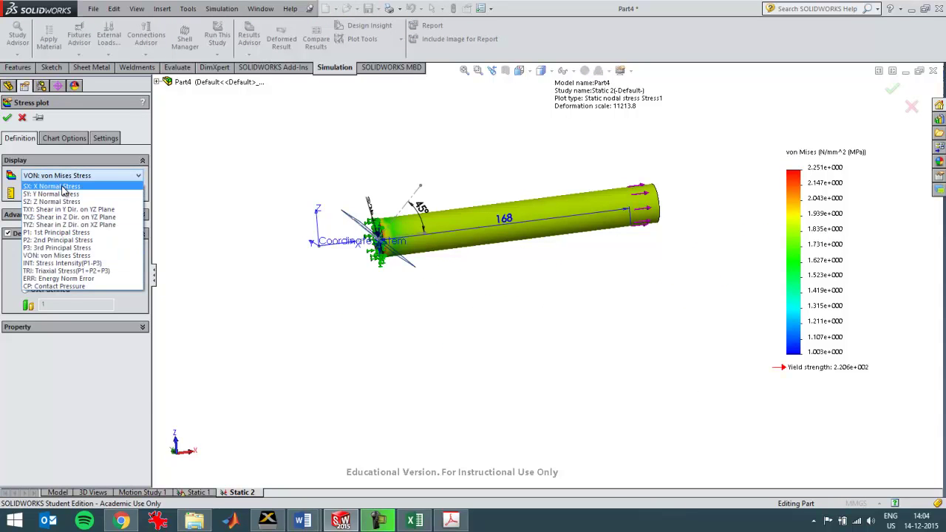
click(65, 189)
- Create the SX Stress2 plot and probe a rod node, reading about 1.879 MPa
click(7, 119)
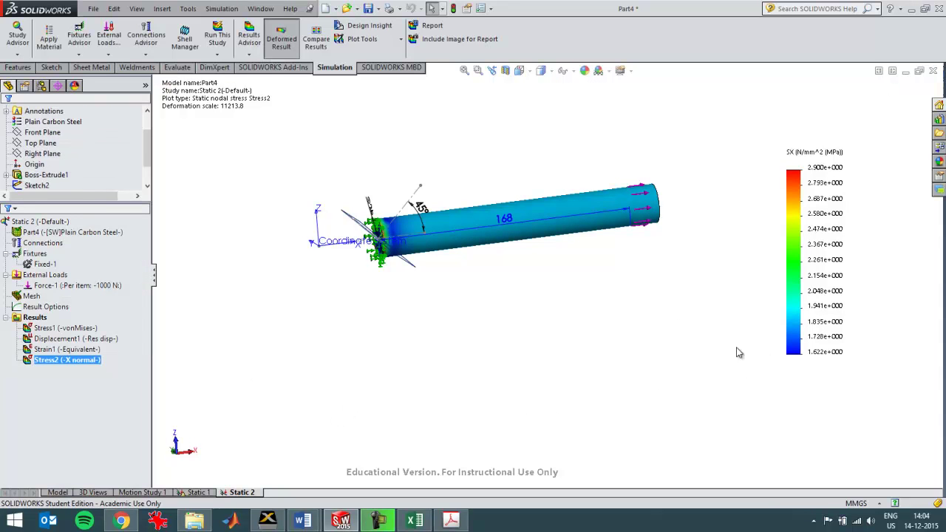
right_click(83, 359)
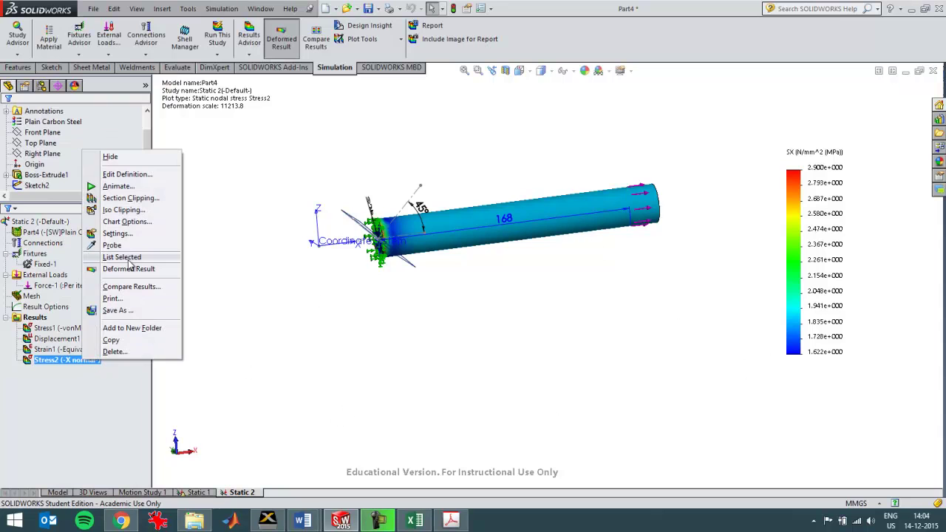
click(112, 245)
click(477, 214)
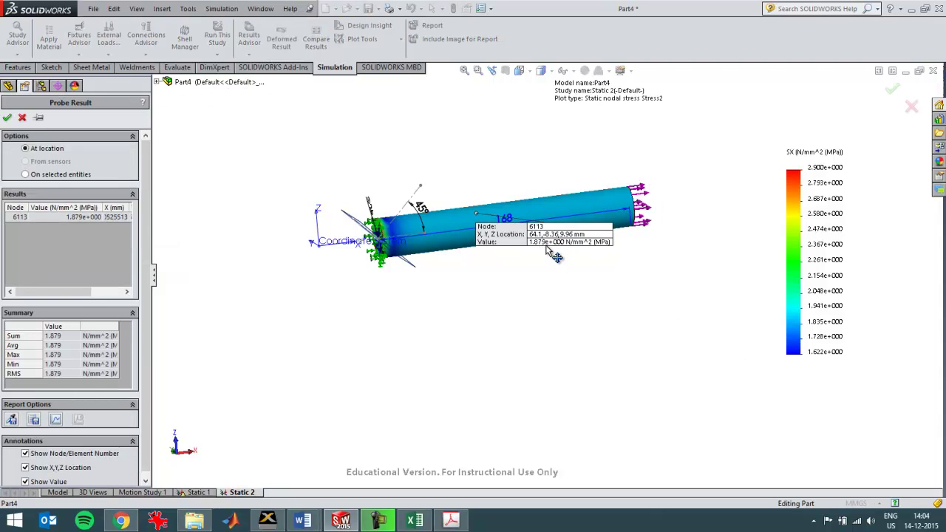
click(22, 118)
- In Excel Map8, check Force F7, Area F8 and Stress x =F7/F8 (1,883239 N/mm2)
key(alt+Tab)
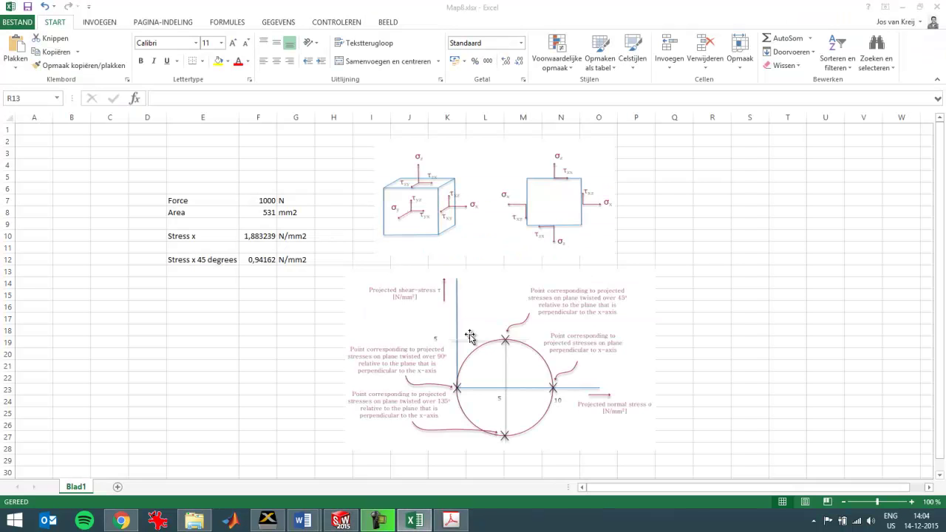
click(266, 201)
click(266, 213)
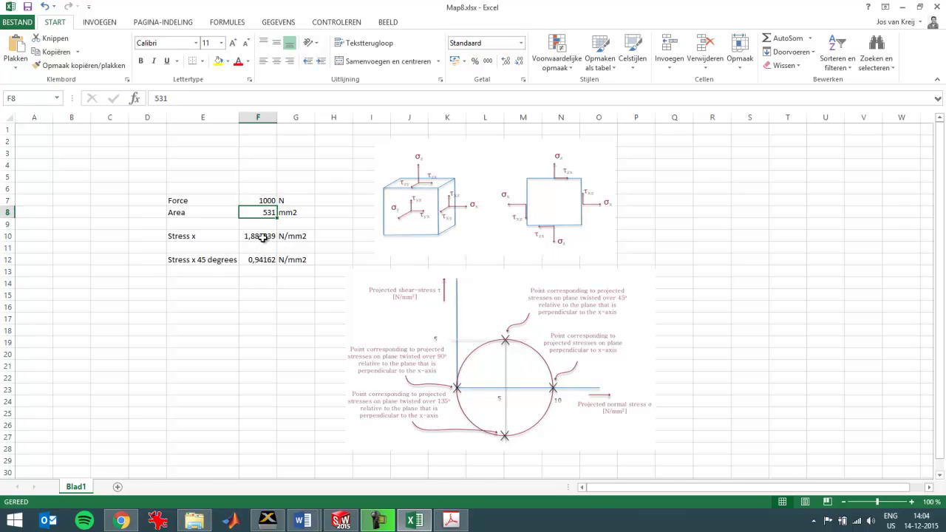
click(263, 237)
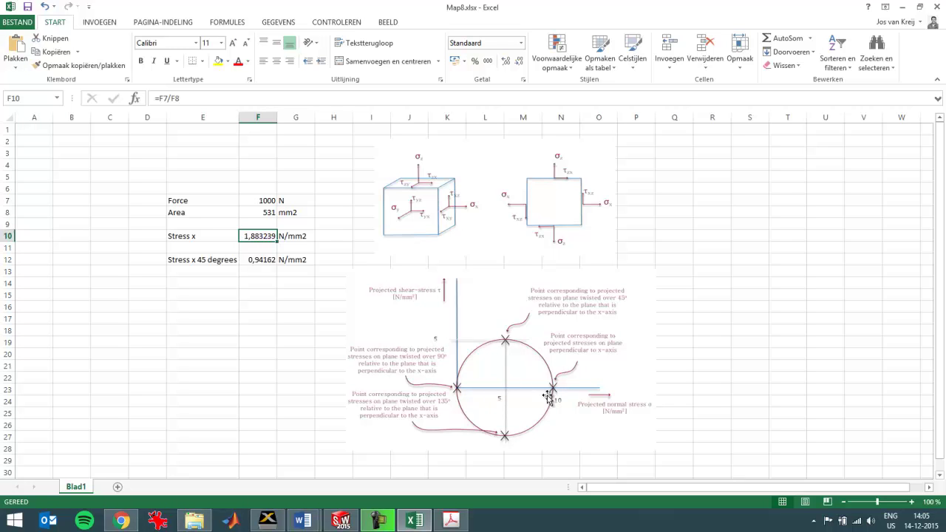
- Check the 45-degree stress =F10/2 (0,94162 N/mm2) in F12, then return to SOLIDWORKS
click(266, 261)
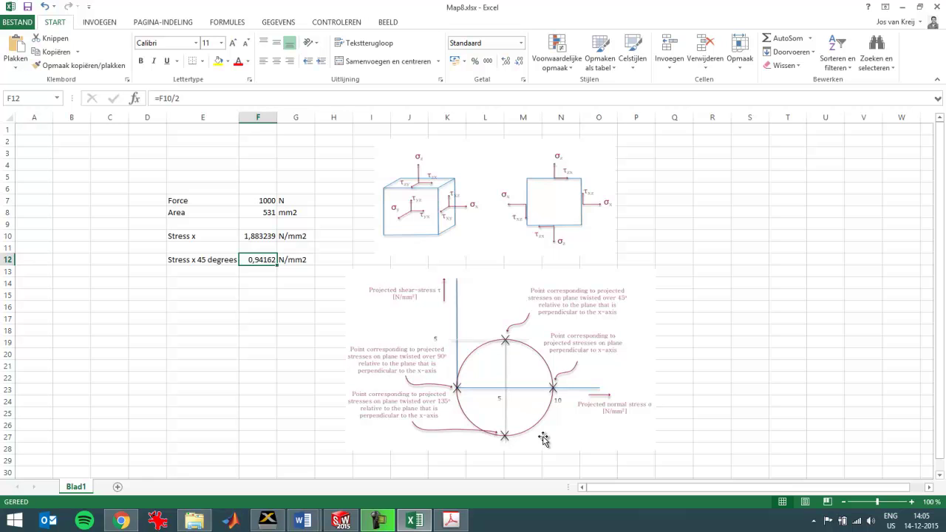
key(alt+Tab)
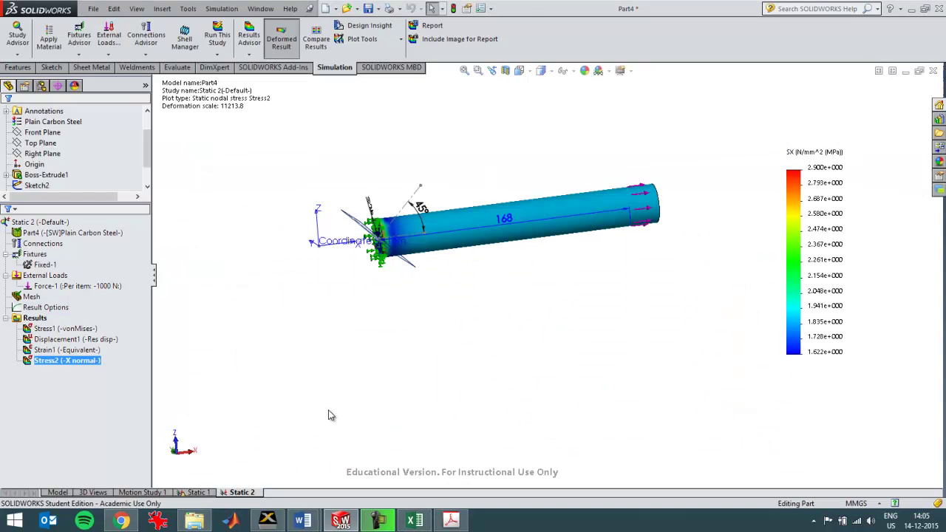
- Paste a copy of the Stress2 plot into Results and display it
right_click(58, 362)
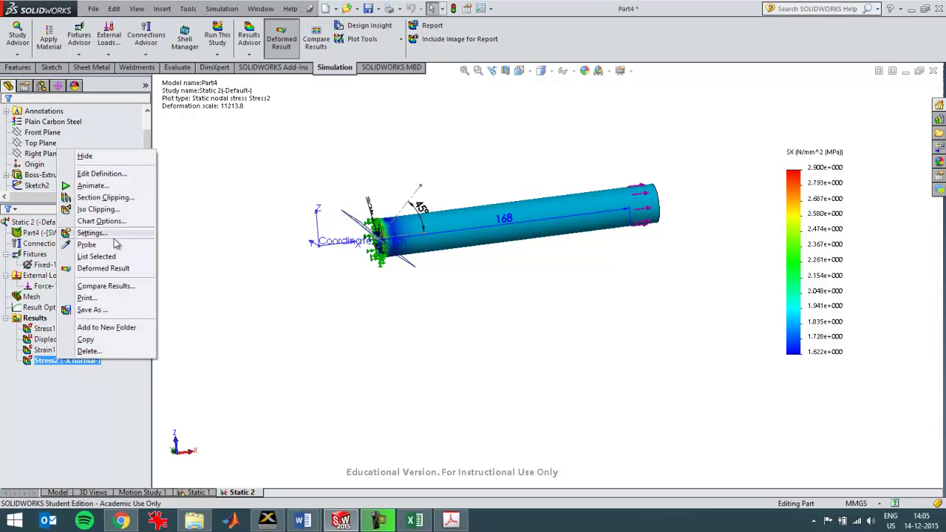
right_click(31, 319)
right_click(32, 324)
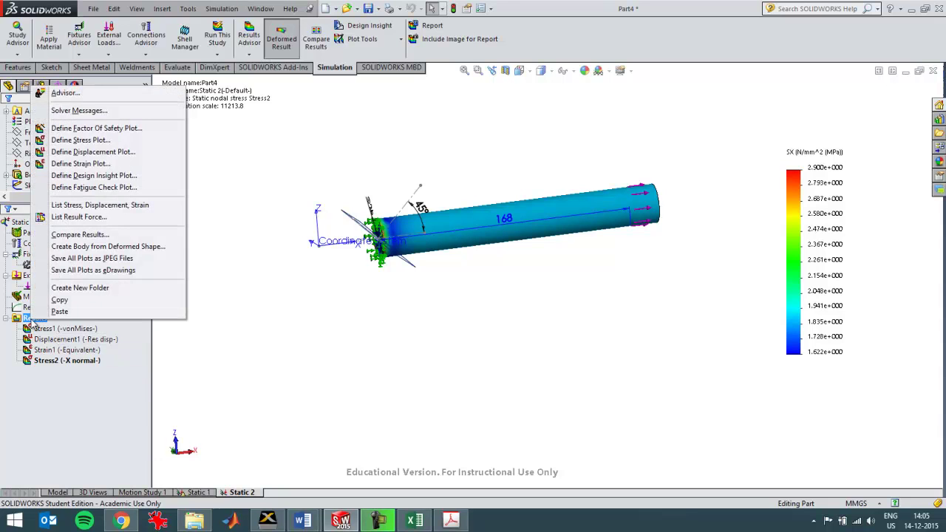
click(59, 311)
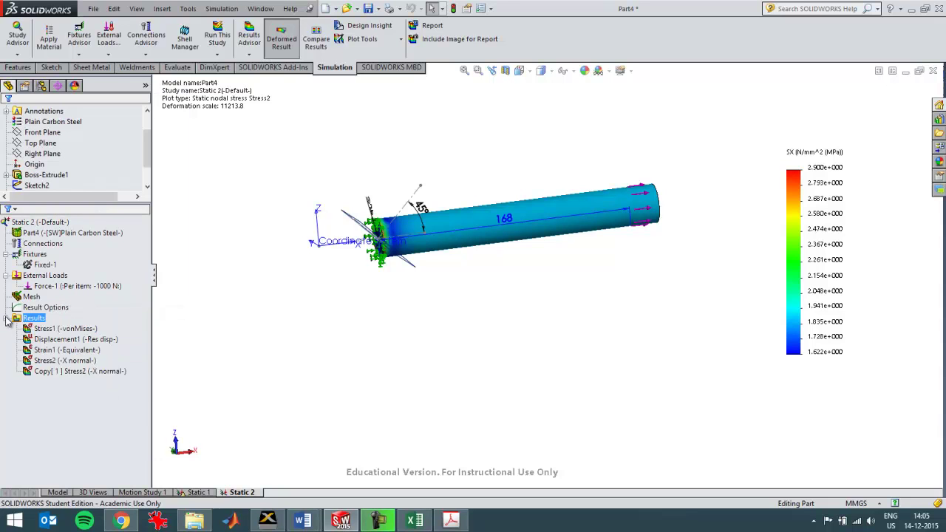
click(79, 372)
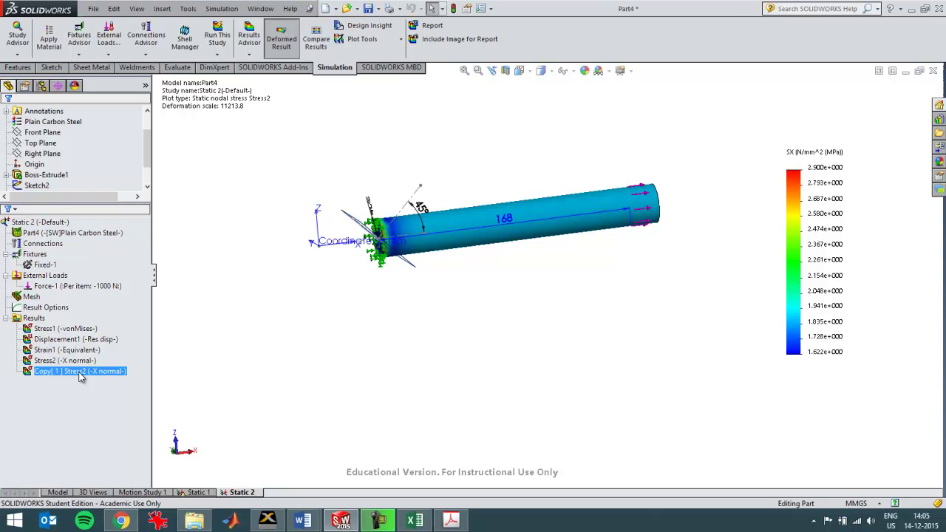
double_click(79, 372)
- Edit the copied plot to use Plane1 as its reference geometry
right_click(79, 377)
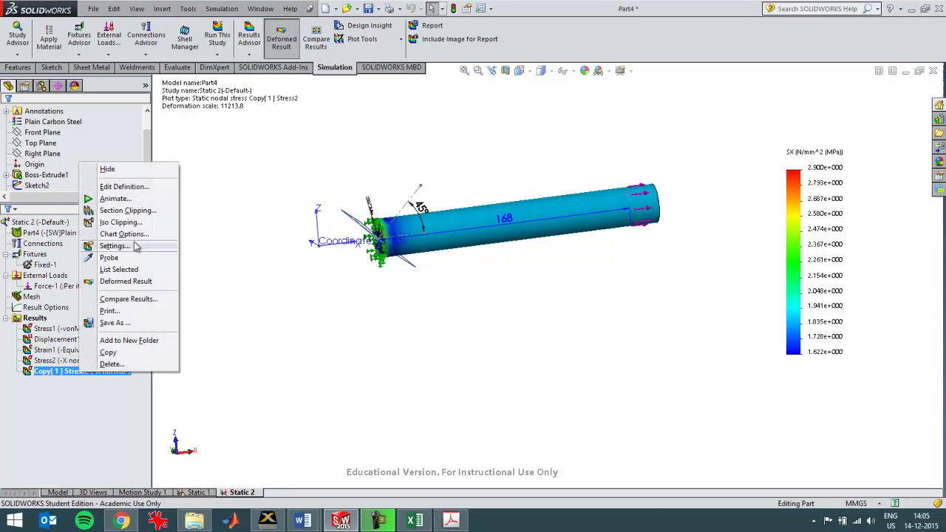
click(135, 192)
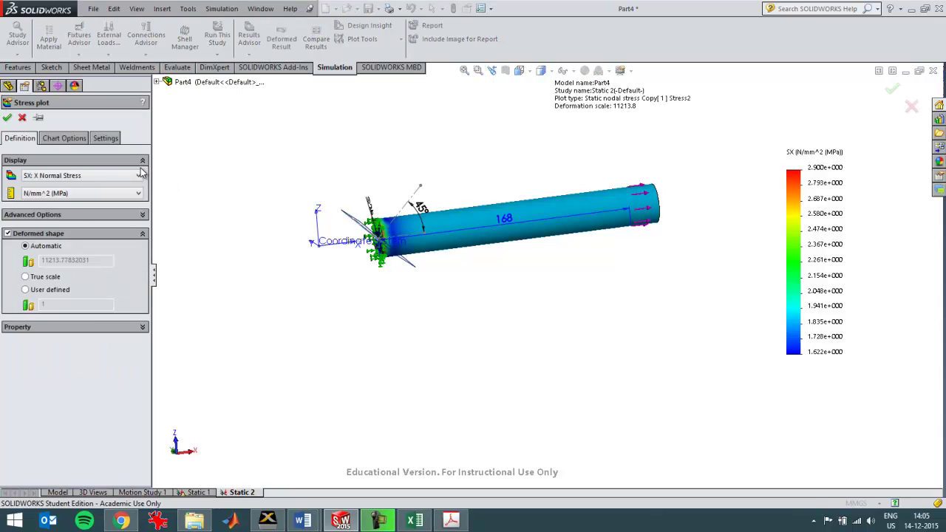
click(80, 214)
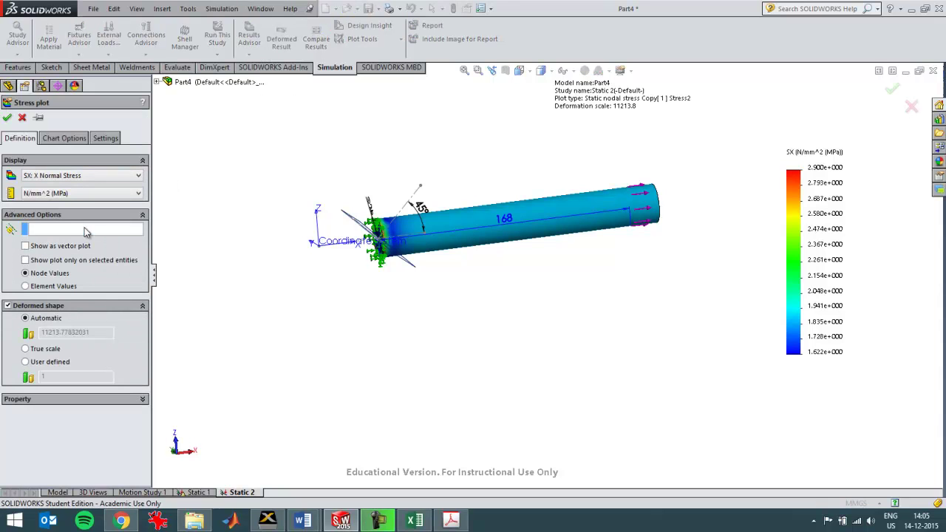
mouse_move(318, 250)
middle_down()
mouse_move(237, 270)
mouse_move(326, 256)
middle_up()
click(359, 222)
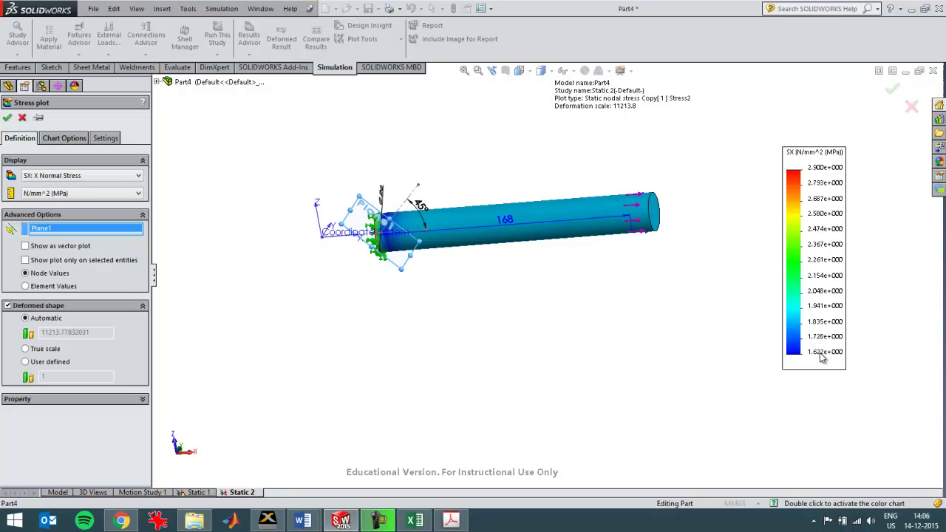
click(9, 119)
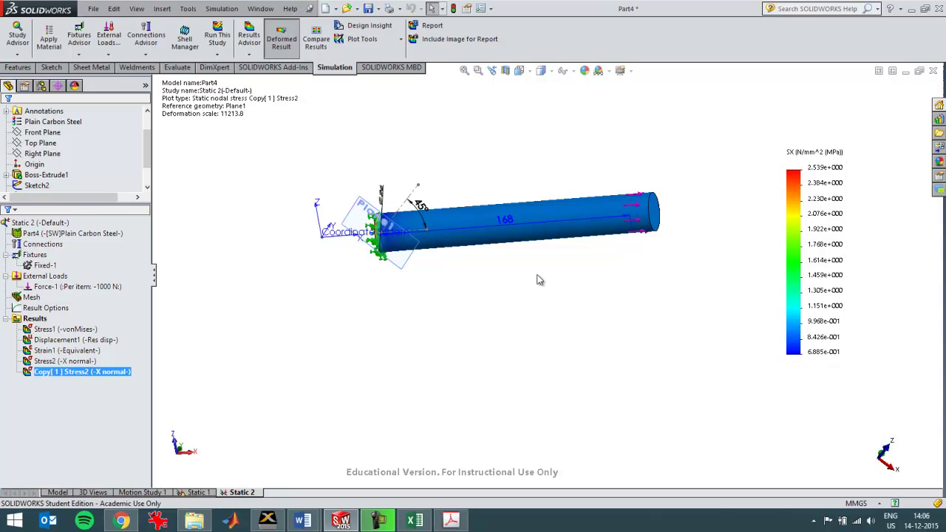
- Probe Copy[1] Stress2 on the rod, reading 0.9404 N/mm² at node 6146, then switch to Excel
scroll(547, 223, down, 2)
middle_drag(546, 315, 565, 292)
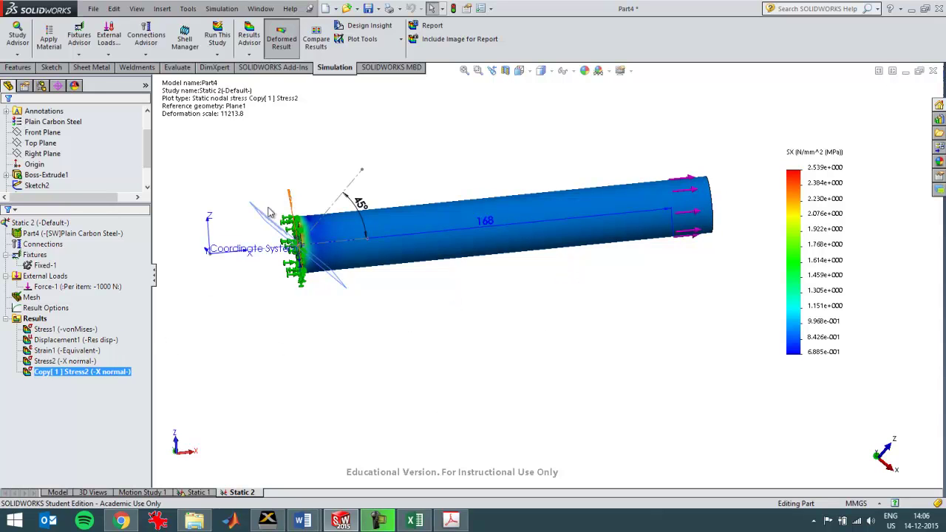
ctrl+click(133, 362)
click(118, 372)
right_click(119, 372)
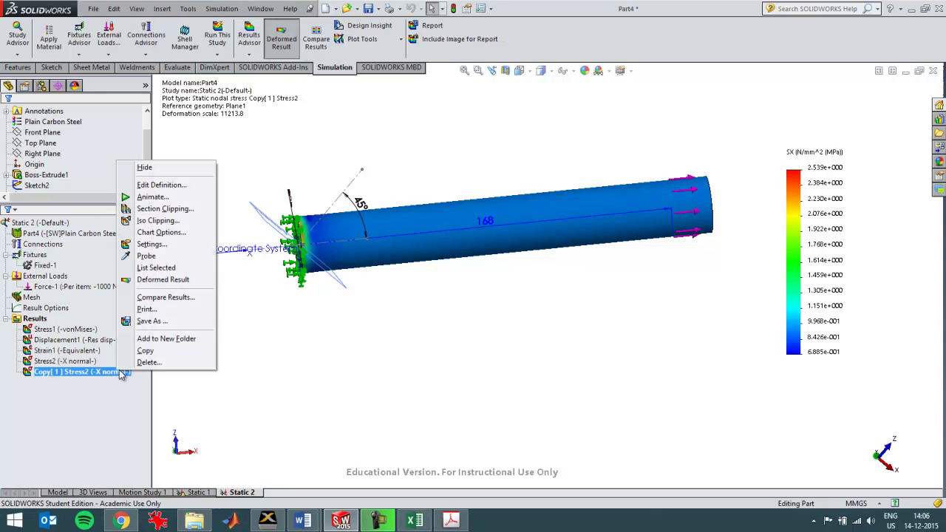
click(145, 256)
click(452, 220)
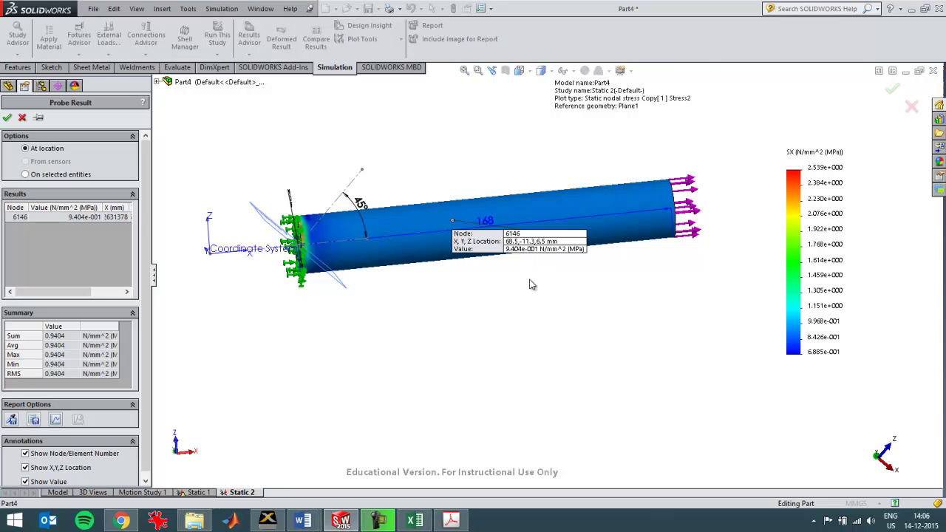
key(alt+Tab)
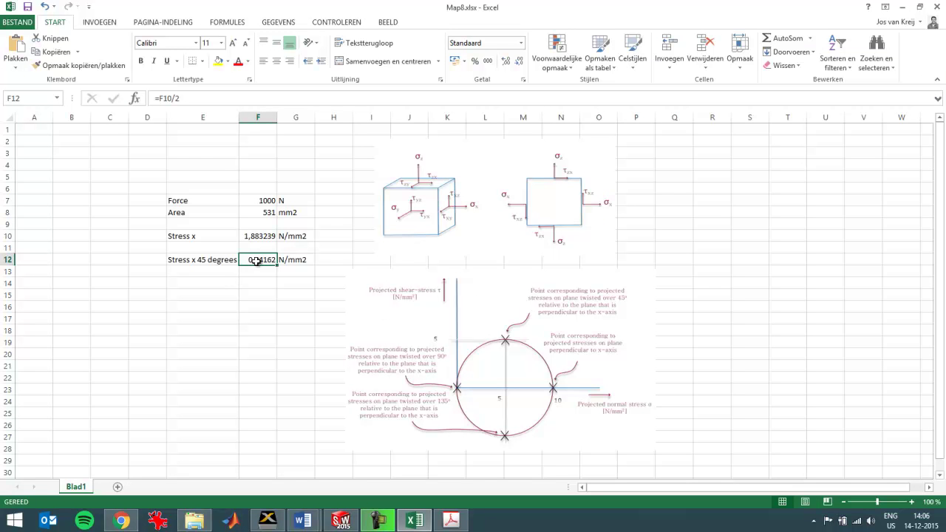
- Compare F10 and F12 (0,94162 N/mm2) against the probe, then return to SOLIDWORKS
click(260, 236)
click(263, 258)
key(alt+Tab)
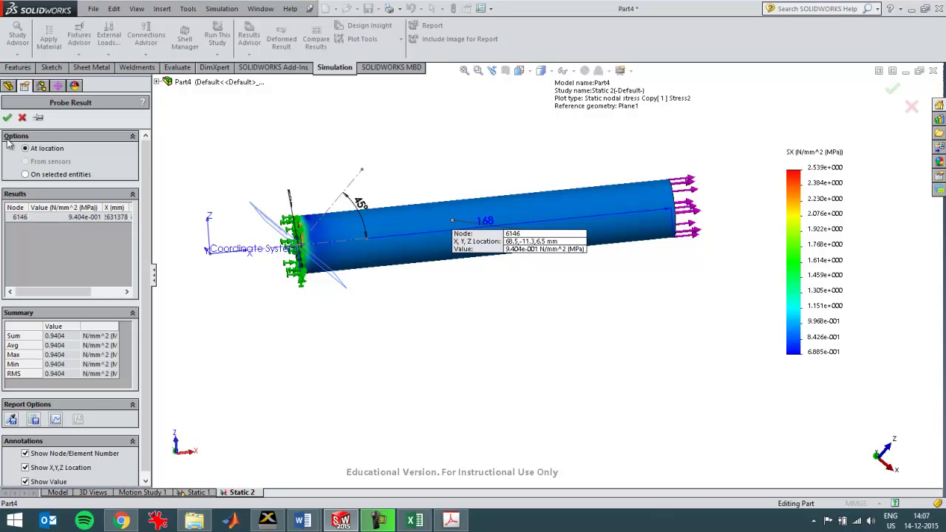
- Close the probe result and bring up Excel's Map8 workbook showing 0,94162 N/mm2 at 45°
click(7, 117)
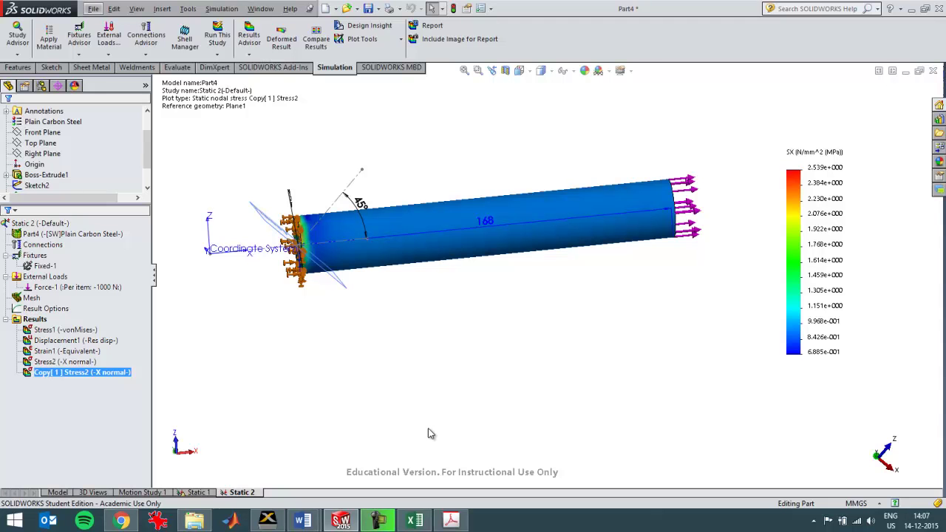
key(alt+Tab)
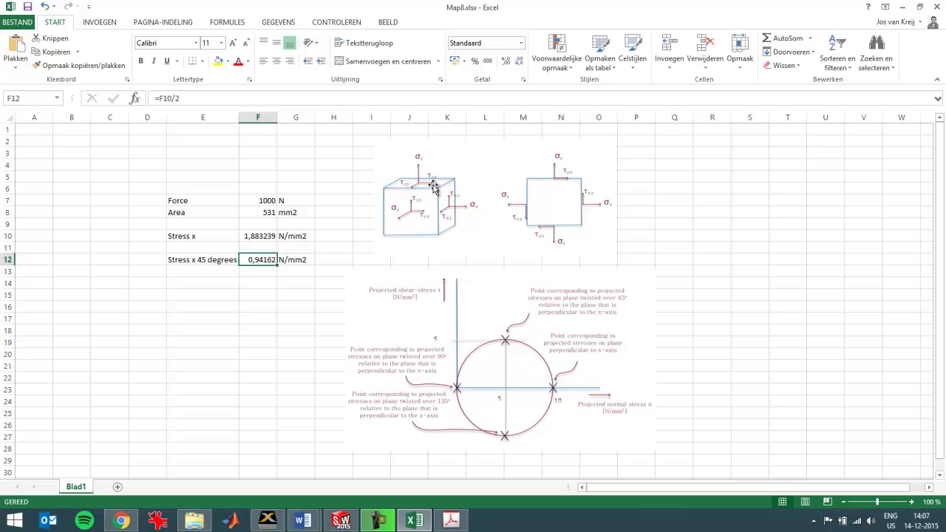
- Zoom the Map8 sheet to 130% so the stress values and Mohr circle are readable
ctrl+scroll(470, 204, up, 2)
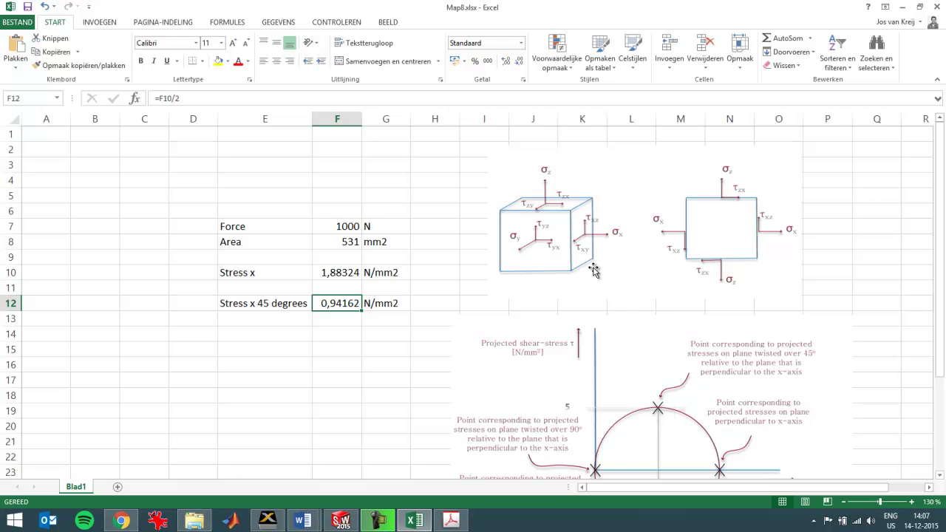
- Back in SOLIDWORKS, define a new stress plot using TXZ: Shear in Z Dir. on YZ Plane
key(alt+Tab)
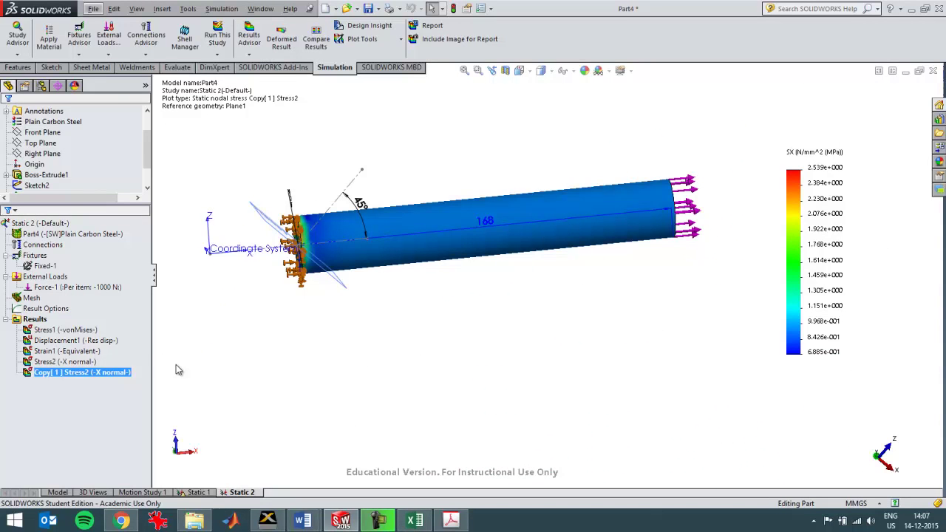
right_click(34, 319)
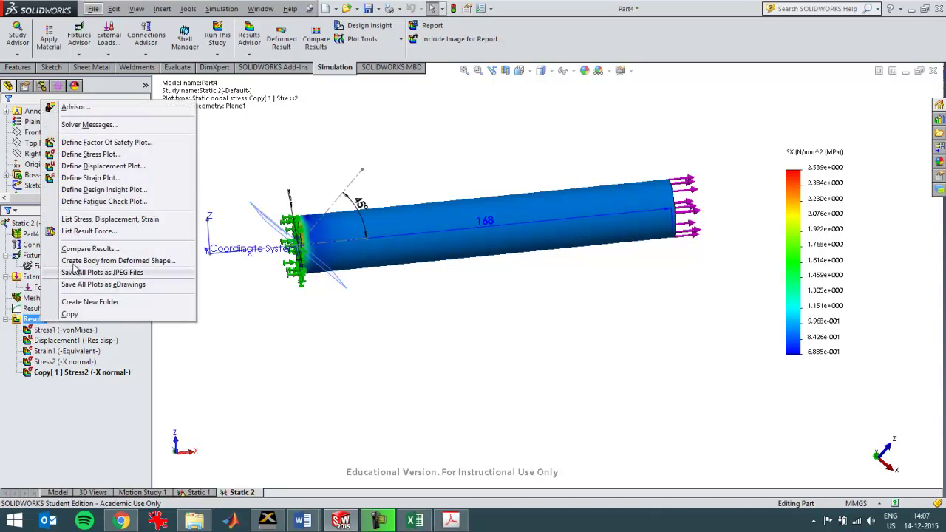
click(83, 154)
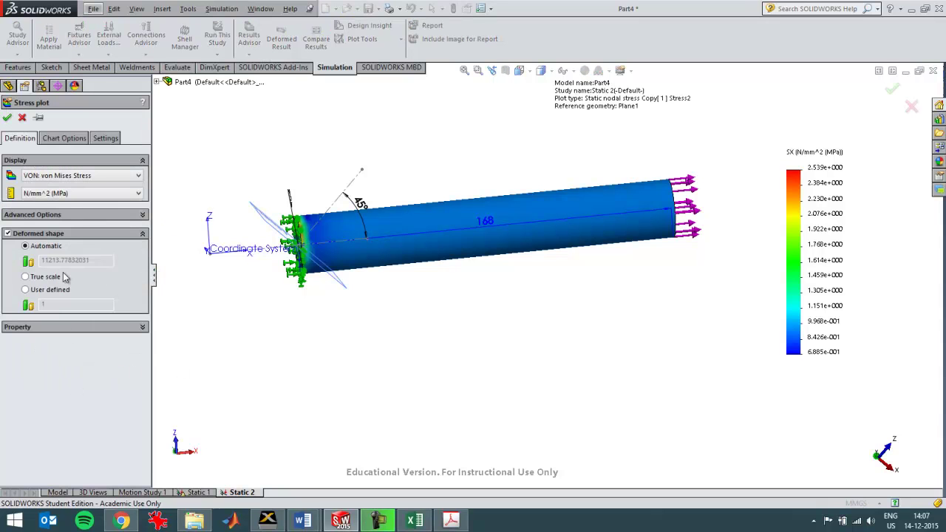
click(73, 175)
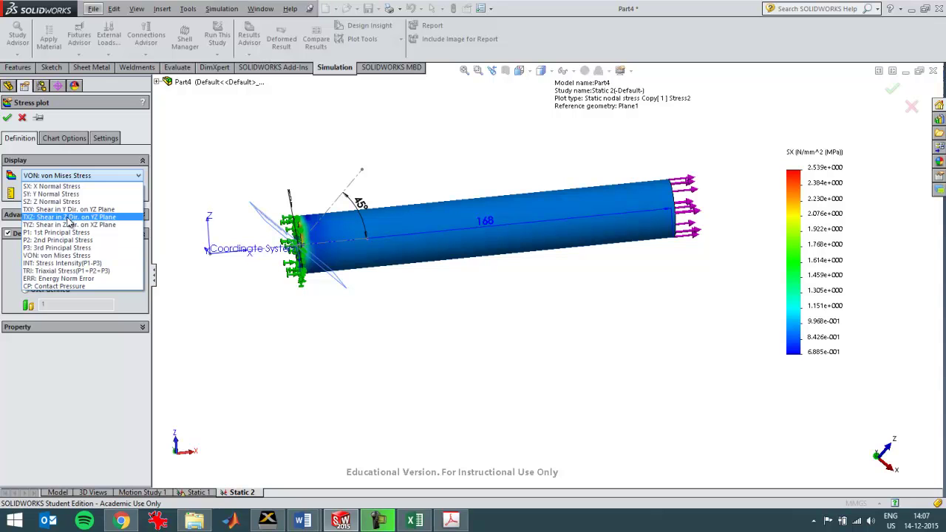
click(69, 217)
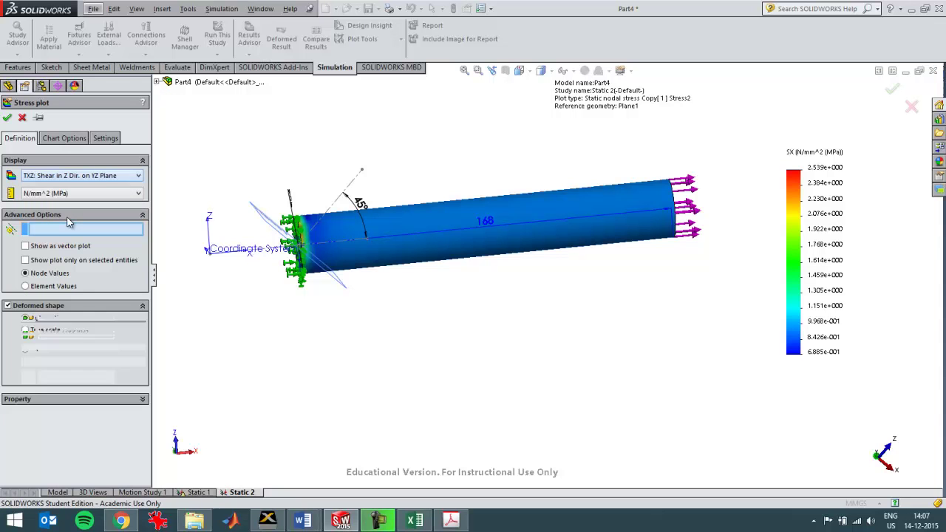
key(alt+Tab)
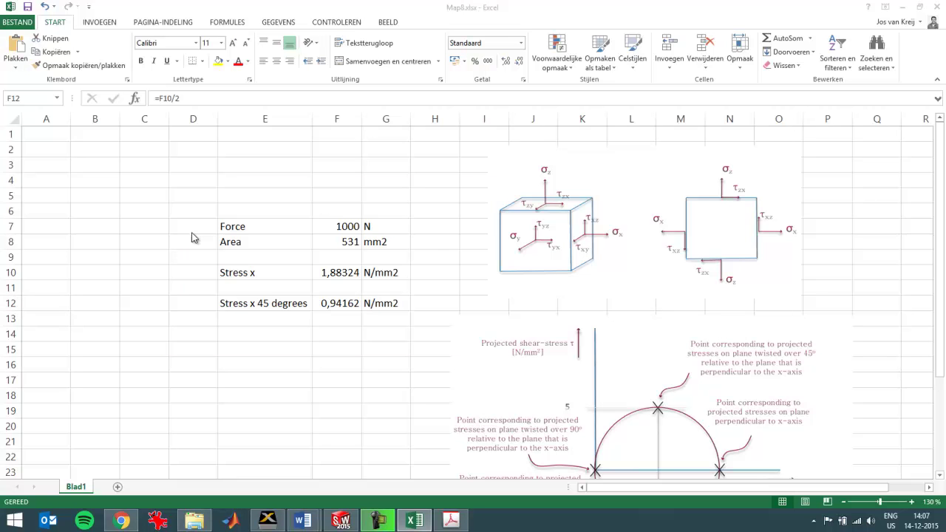
- Return to SOLIDWORKS, where the TXZ shear plot definition is still open
key(alt+Tab)
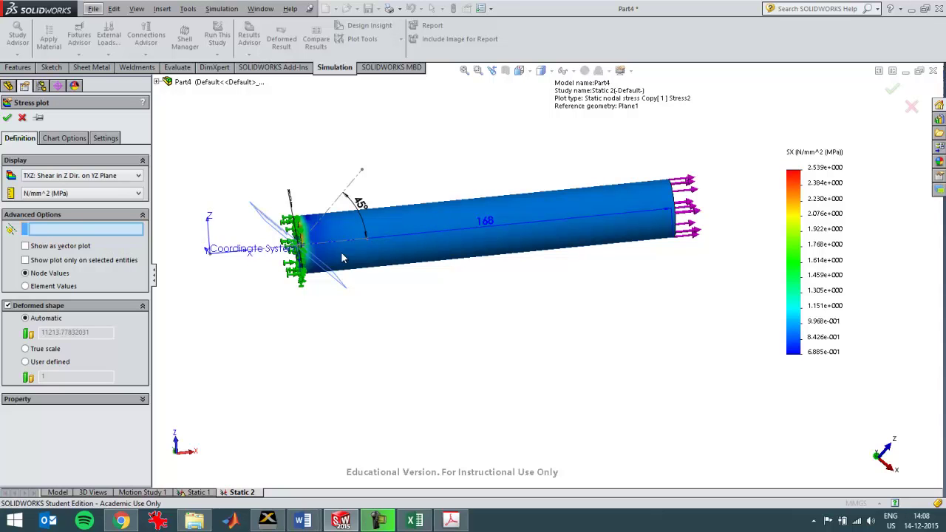
- Reference the XZ shear plot to Plane1 and confirm it, creating Stress4
click(274, 230)
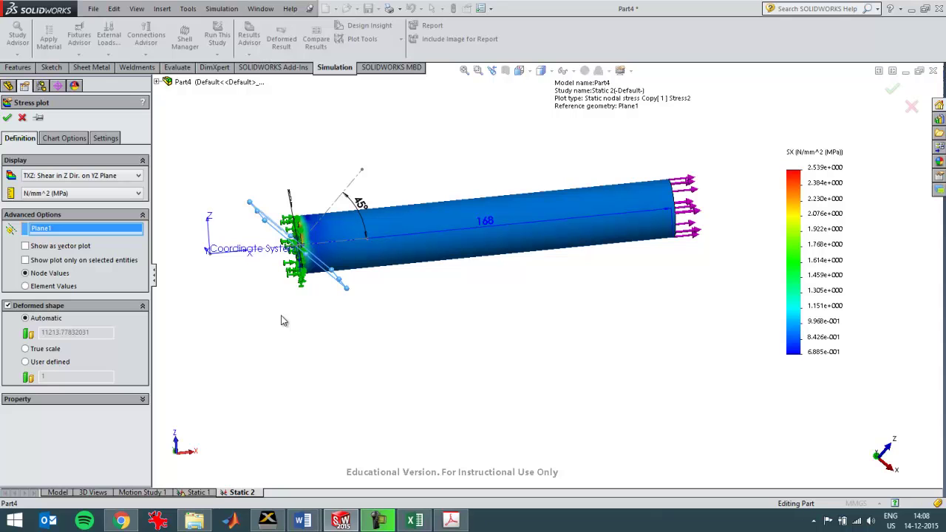
click(7, 118)
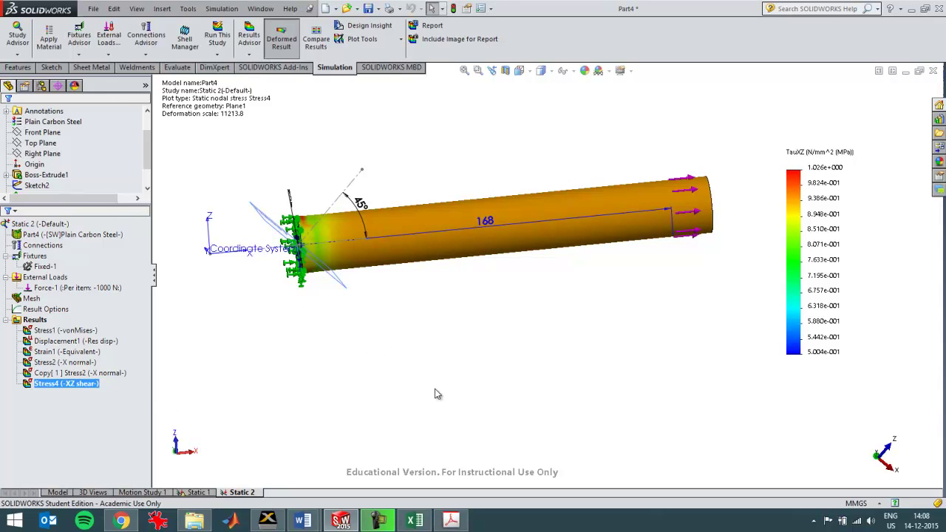
- Probe Stress4 on the rod, reading 0.9398 N/mm² at node 6145, then compare in Excel
right_click(75, 385)
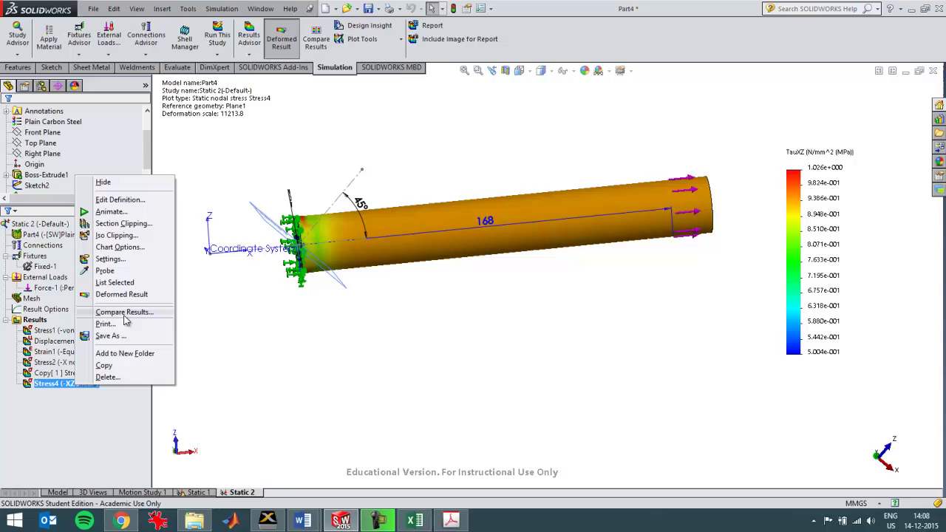
click(107, 270)
click(452, 216)
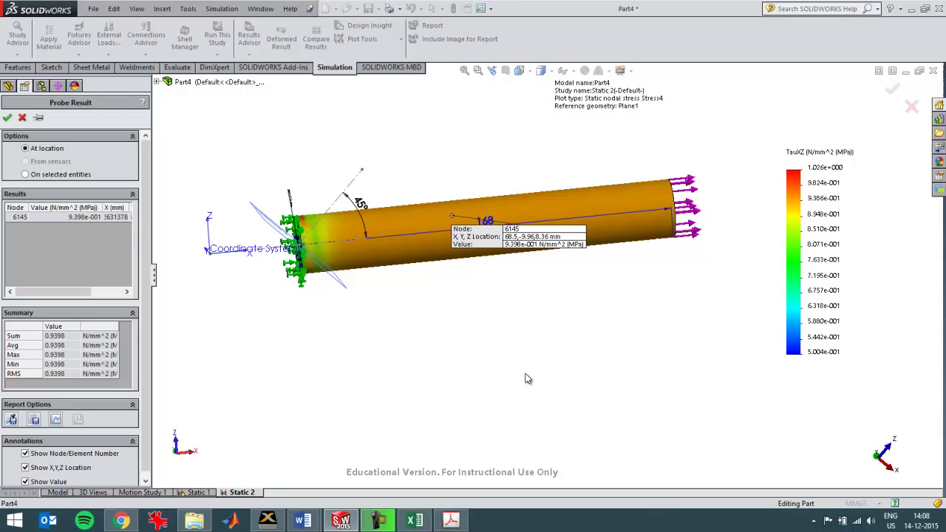
key(alt+Tab)
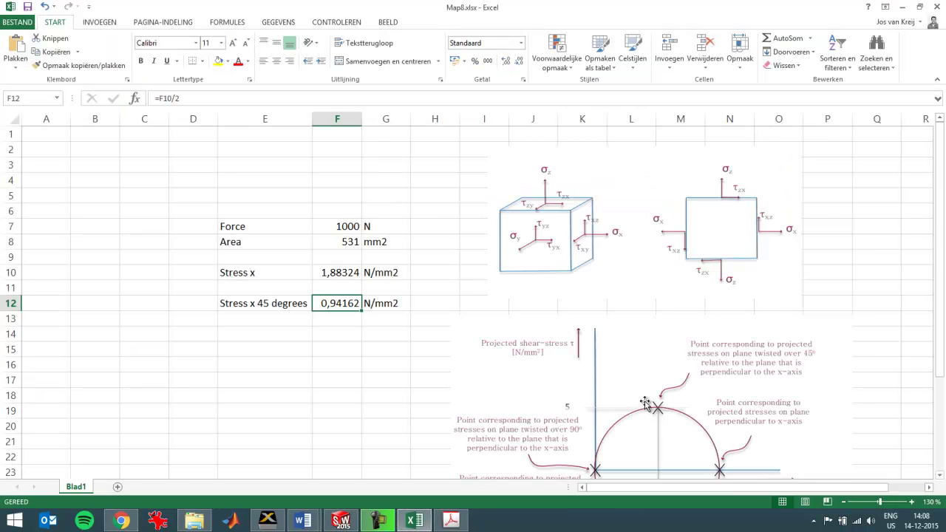
- Check the Mohr circle's 45° point against the 0.9398 MPa probe, then return to SOLIDWORKS
scroll(645, 403, down, 4)
scroll(644, 397, up, 3)
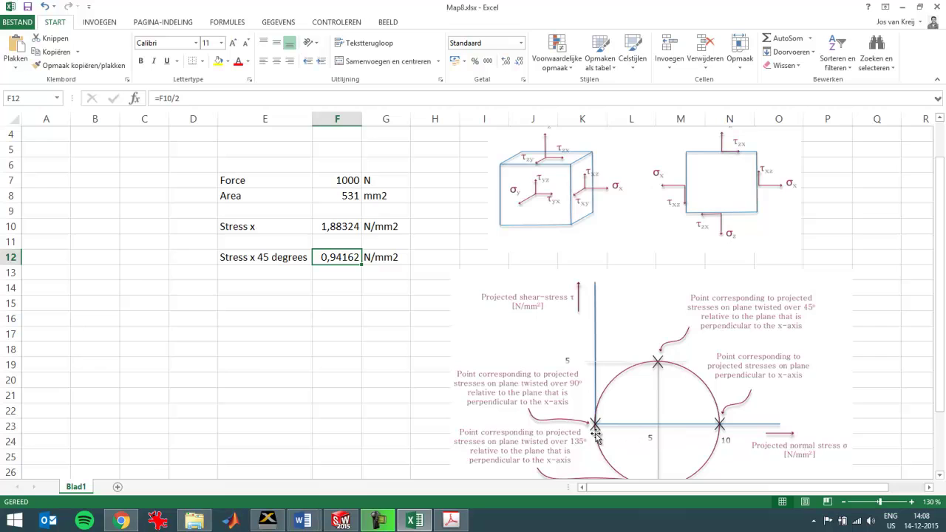
key(alt+Tab)
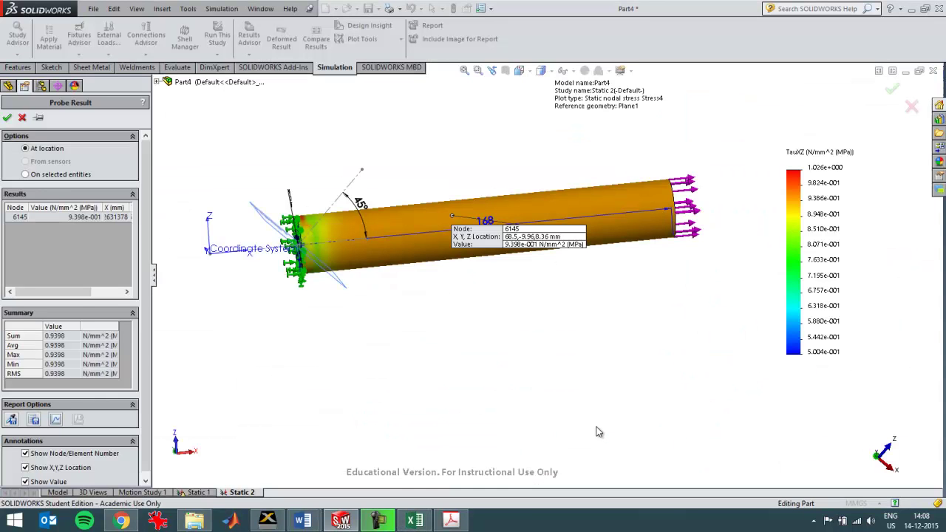